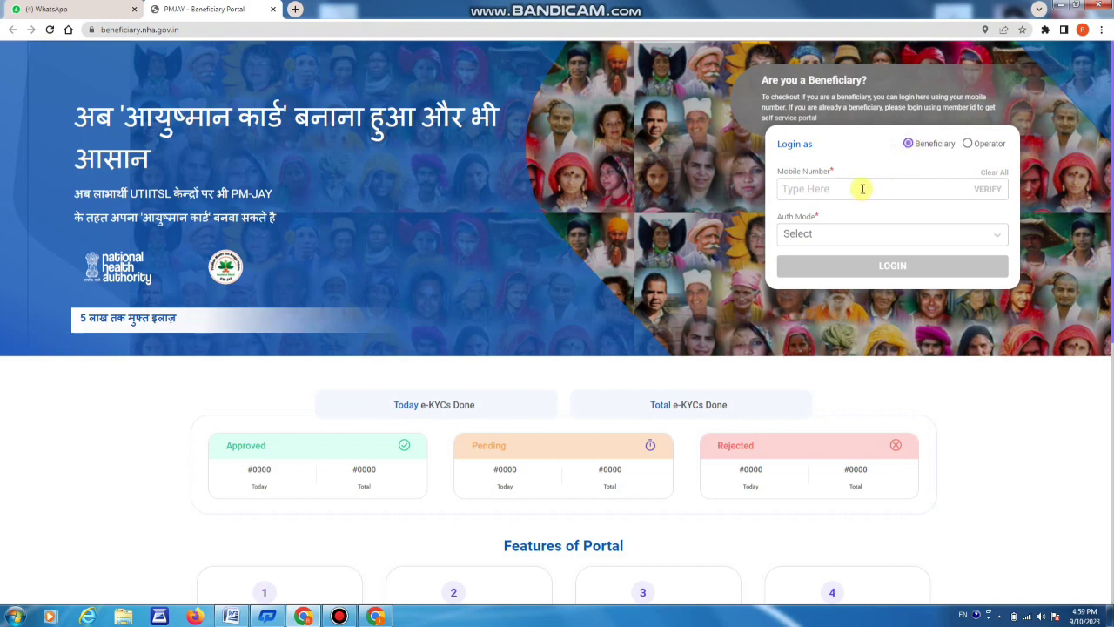
# - Paste the beneficiary's mobile number, verify it, and start entering the login OTP
pyautogui.click(863, 188)
pyautogui.hotkey('ctrl', 'v')
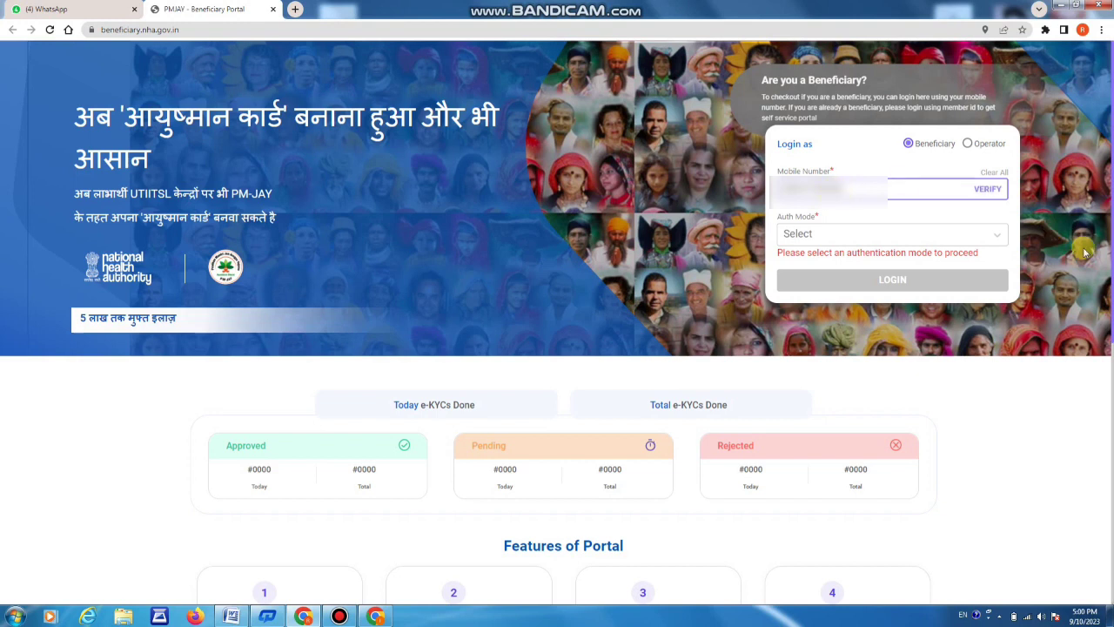
pyautogui.click(989, 193)
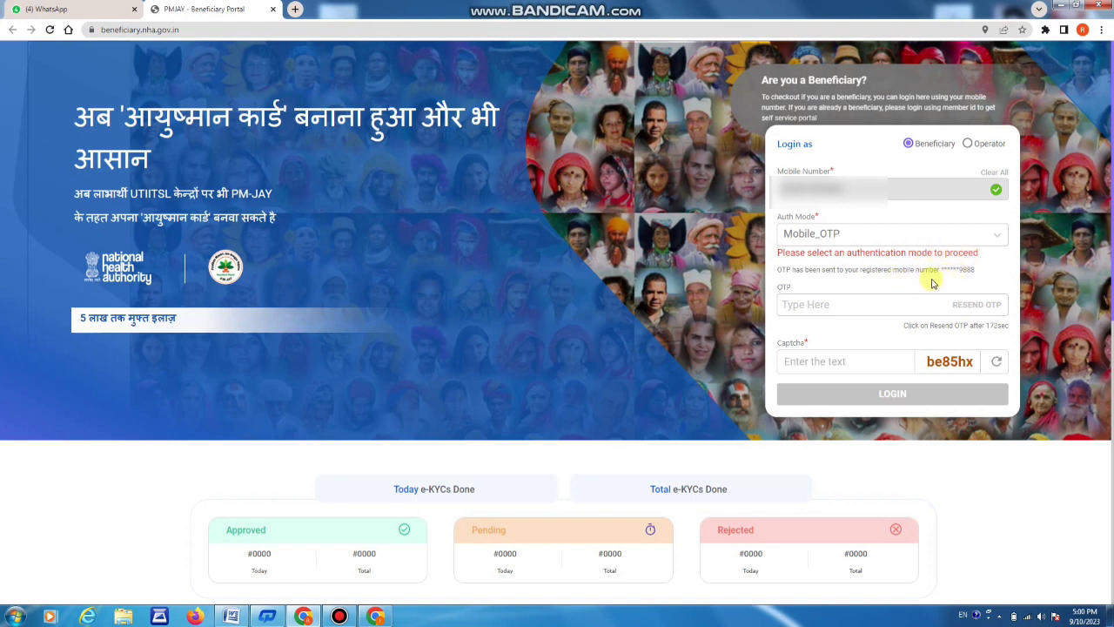
pyautogui.click(813, 305)
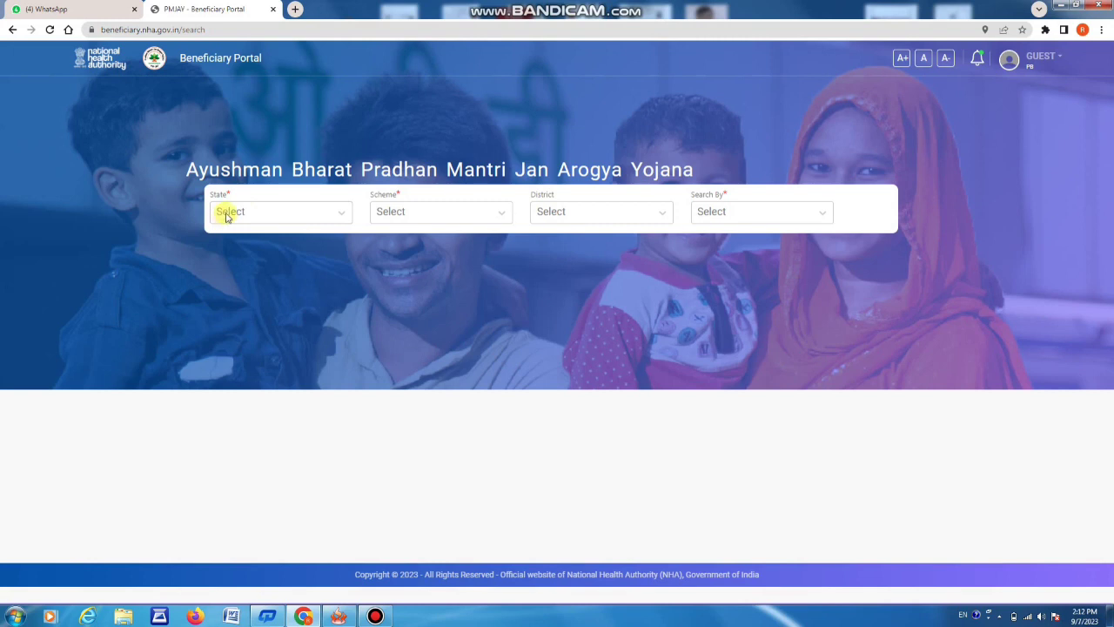
# - Choose UTTAR PRADESH as the state and keep PMJAY as the scheme
pyautogui.click(271, 215)
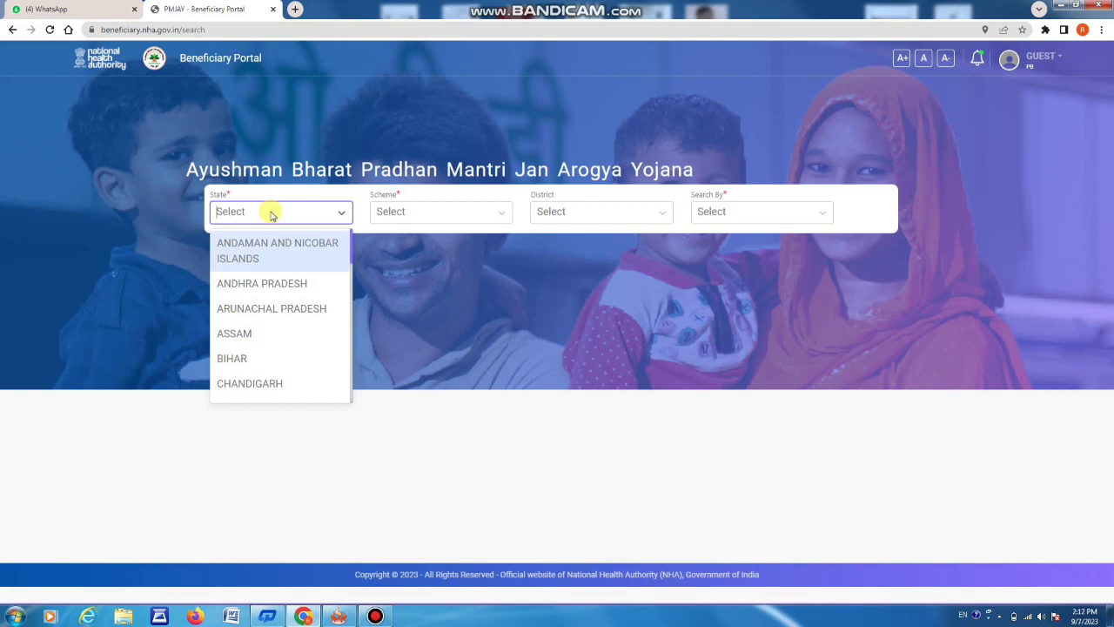
pyautogui.scroll(-5, 292, 266)
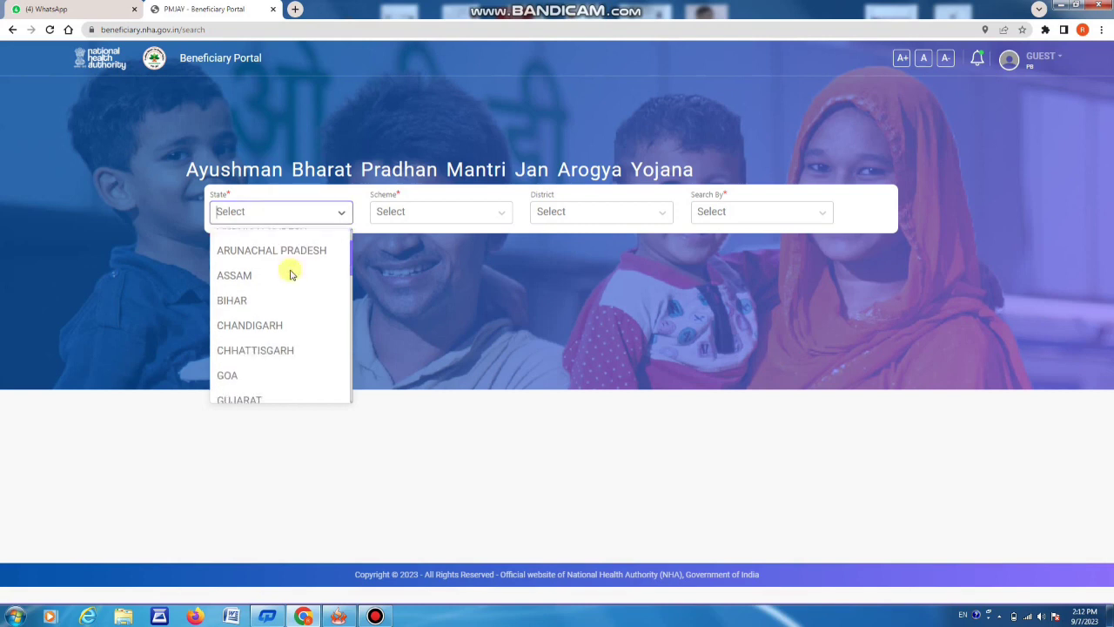
pyautogui.scroll(-6, 291, 275)
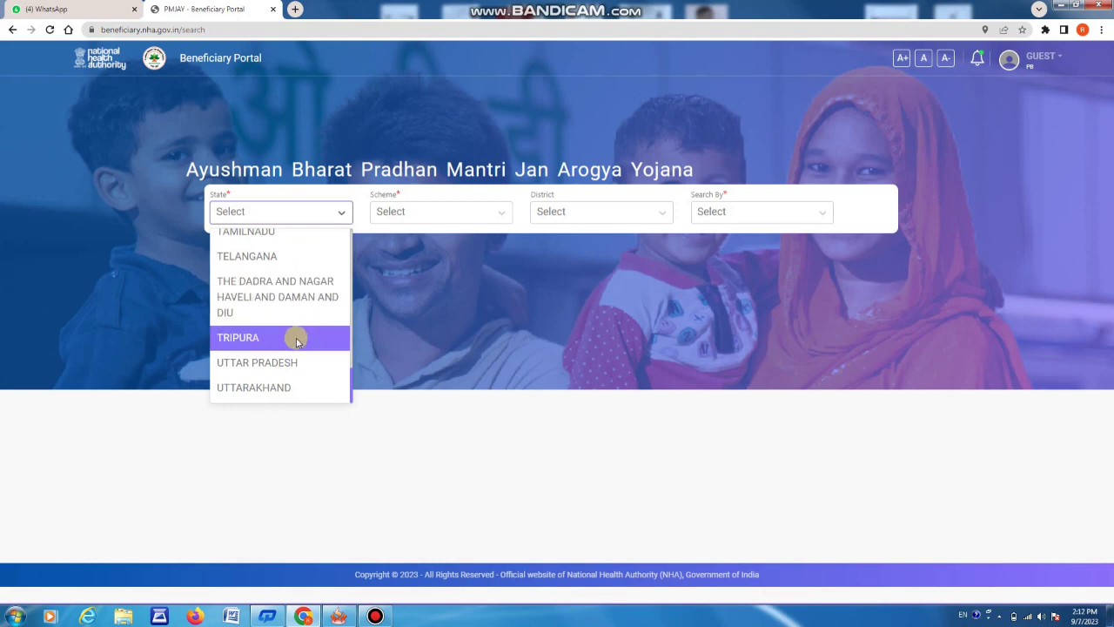
pyautogui.click(287, 364)
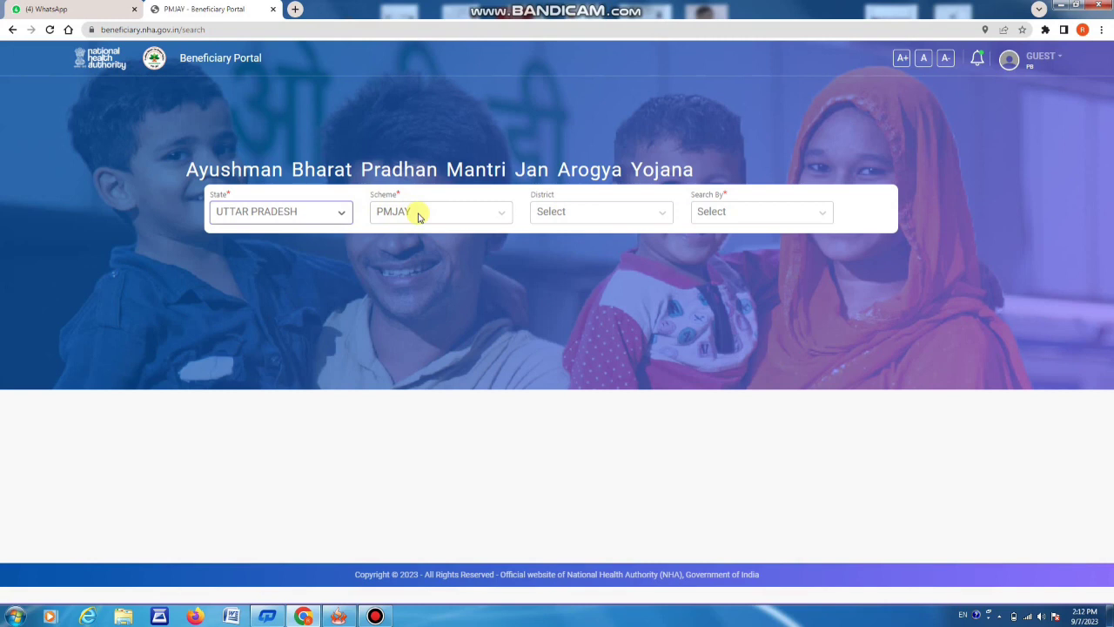
pyautogui.click(417, 217)
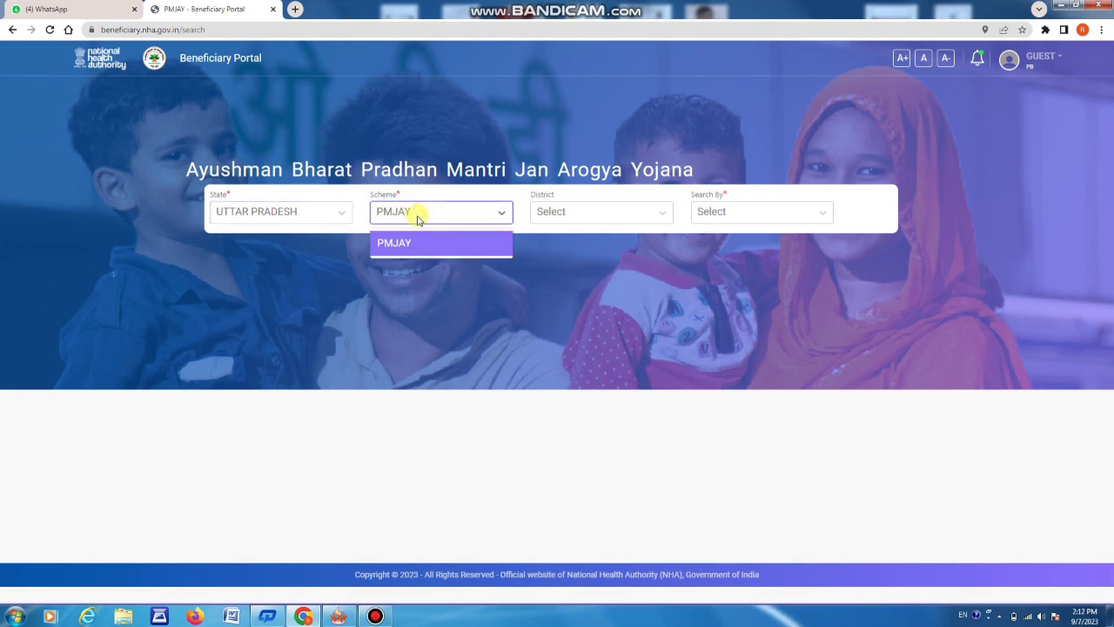
pyautogui.click(416, 216)
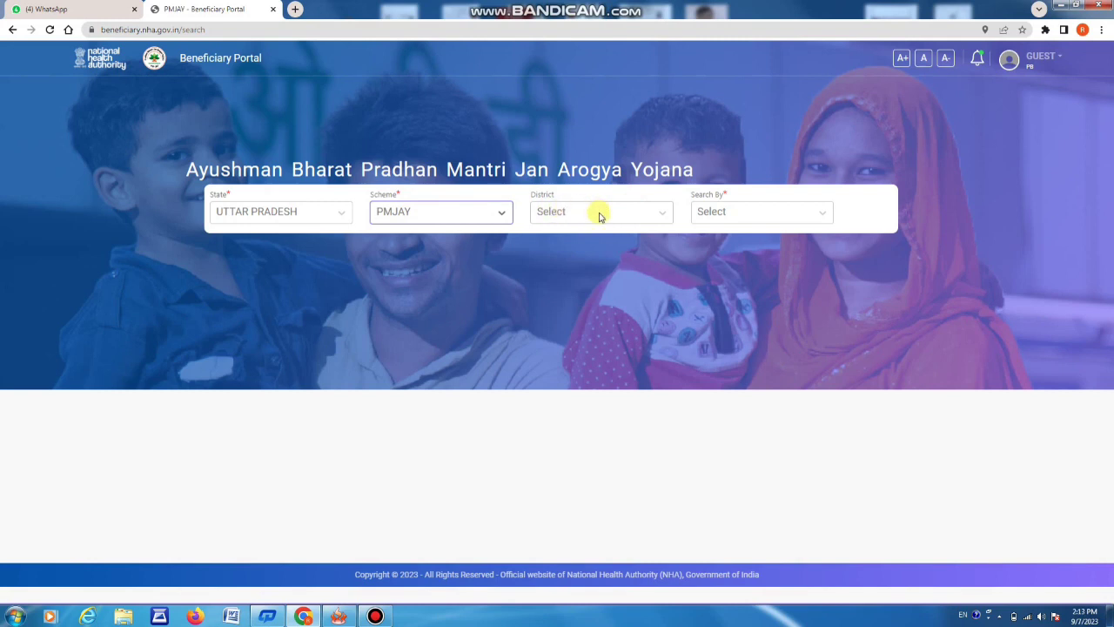
# - Select HARDOI from the district list
pyautogui.click(599, 215)
pyautogui.scroll(-3, 617, 271)
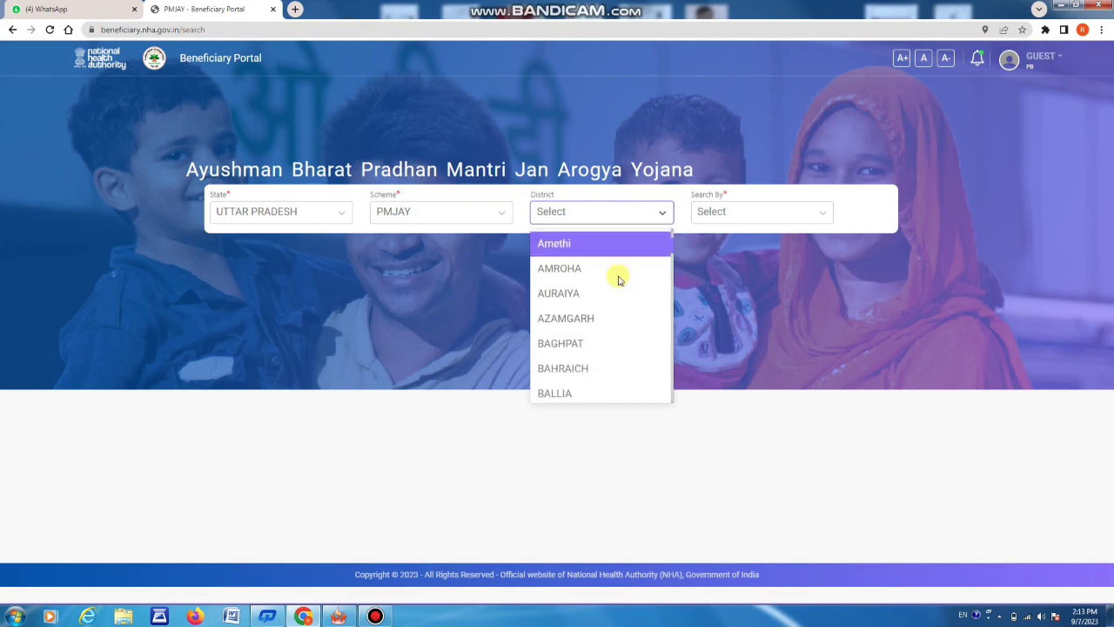
pyautogui.scroll(-5, 618, 279)
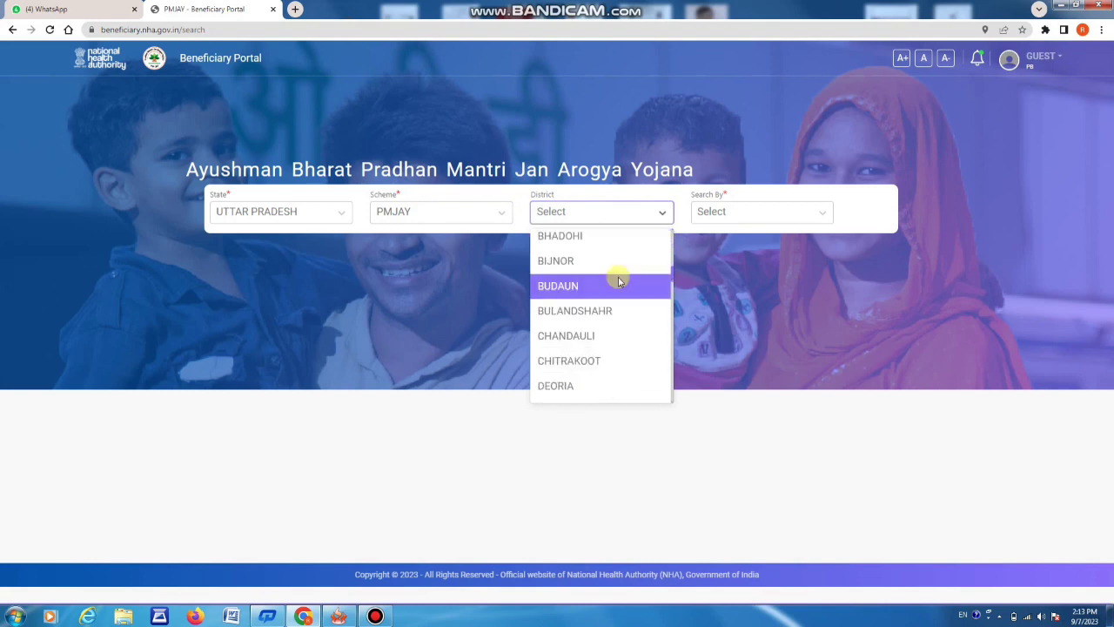
pyautogui.scroll(-5, 619, 281)
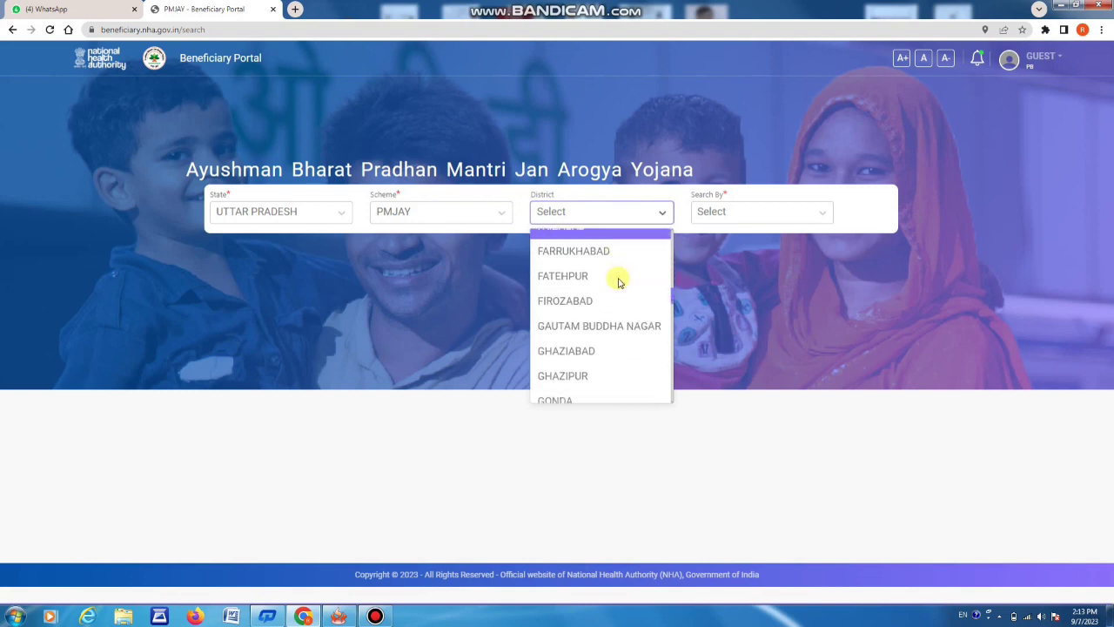
pyautogui.scroll(-1, 619, 282)
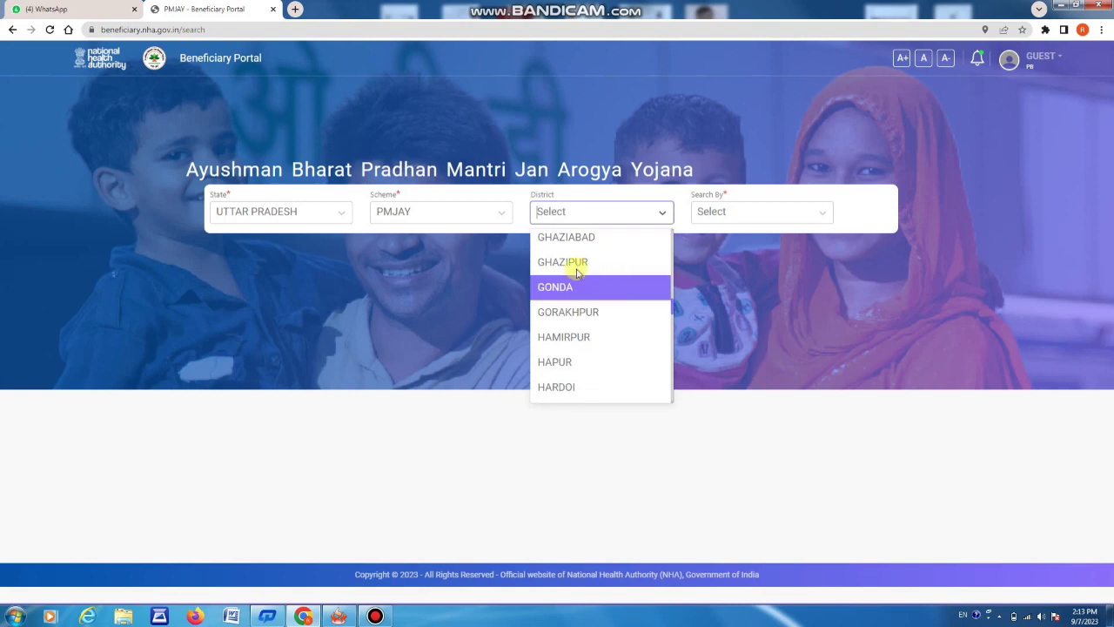
pyautogui.click(567, 388)
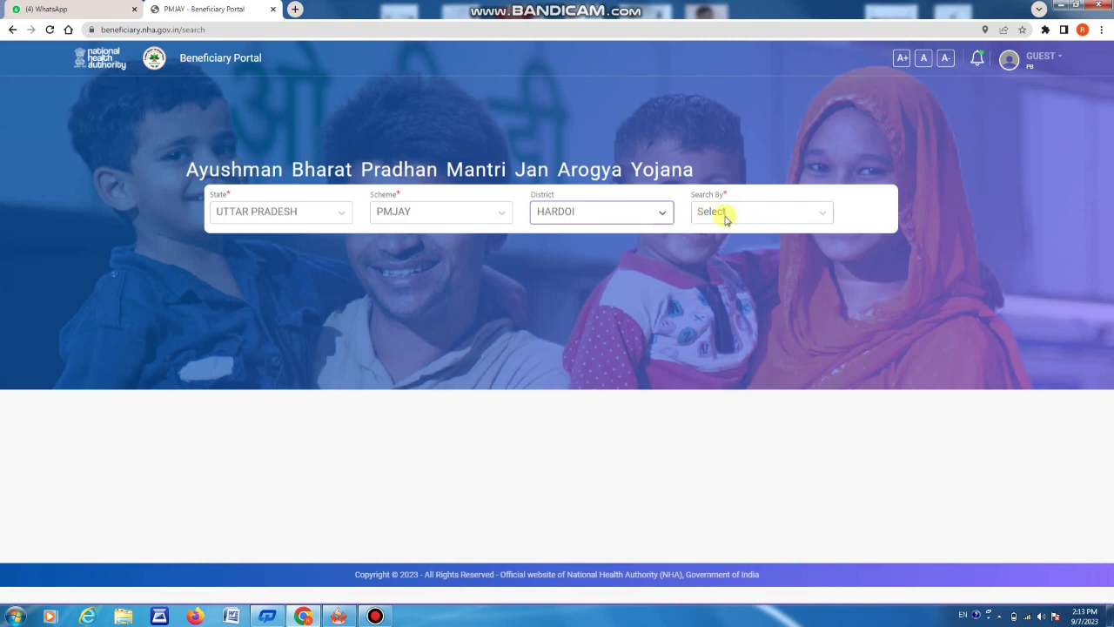
# - Set the Search By option to Family Id
pyautogui.click(800, 215)
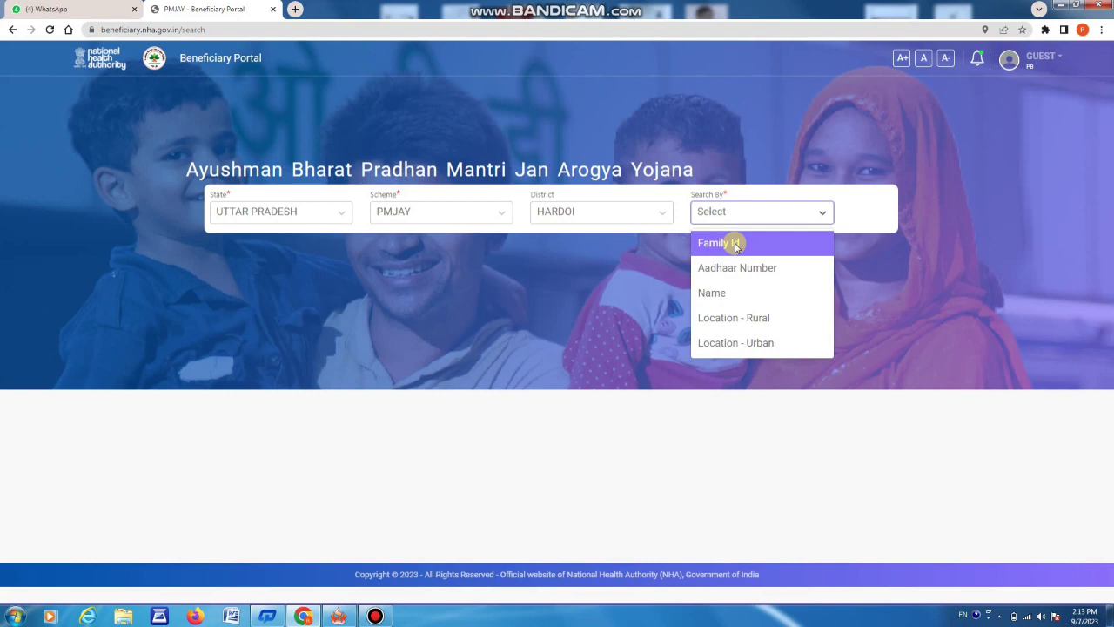
pyautogui.click(736, 243)
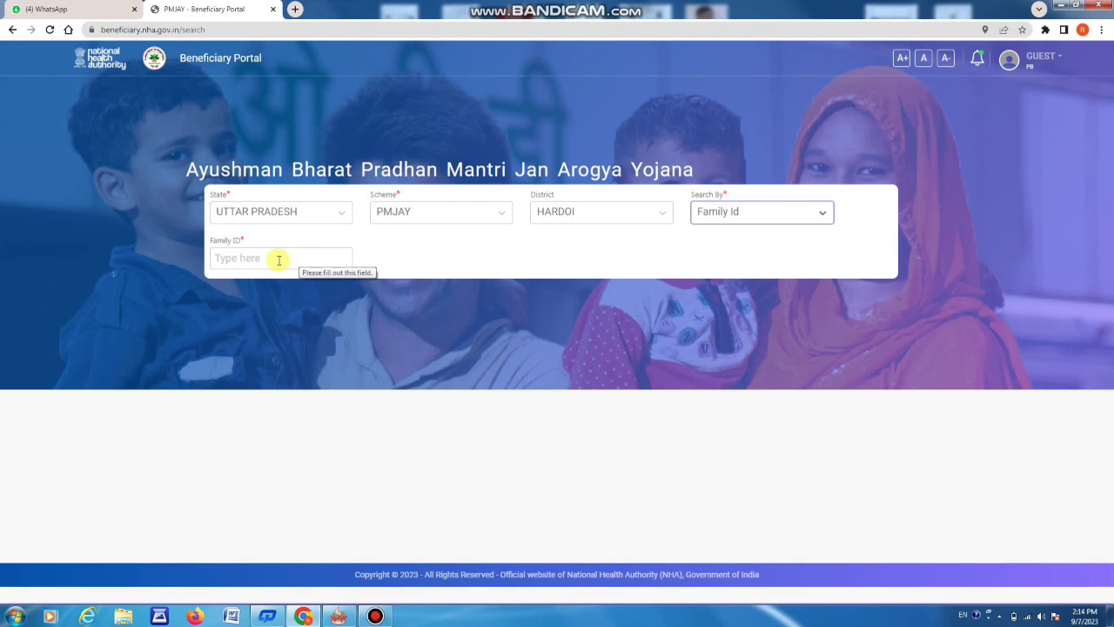
# - Enter the family's Family ID and search for its members
pyautogui.click(278, 259)
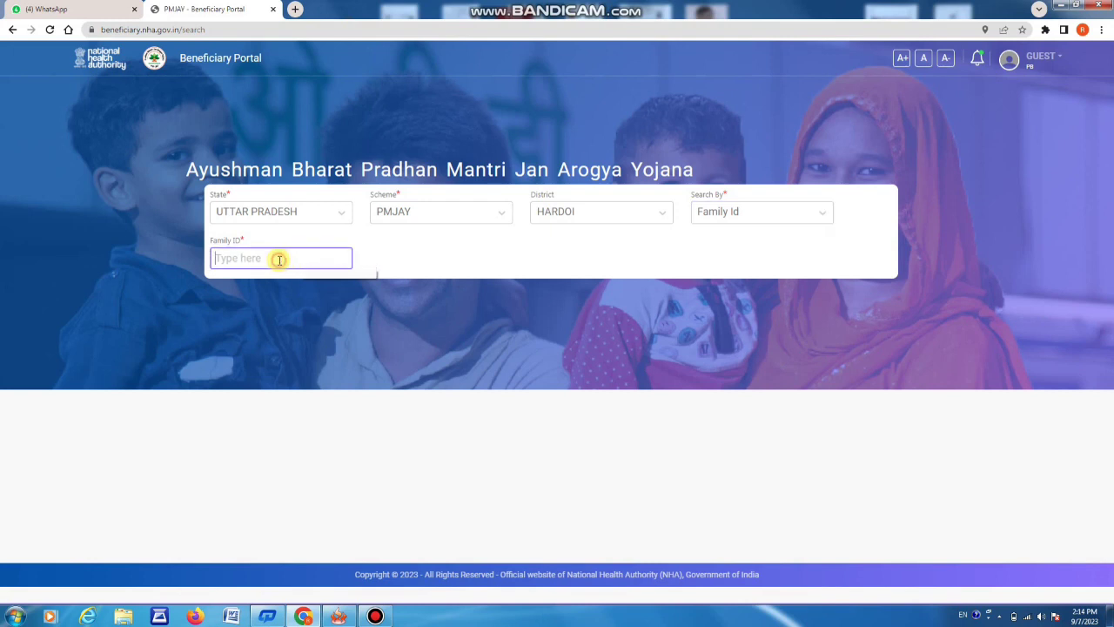
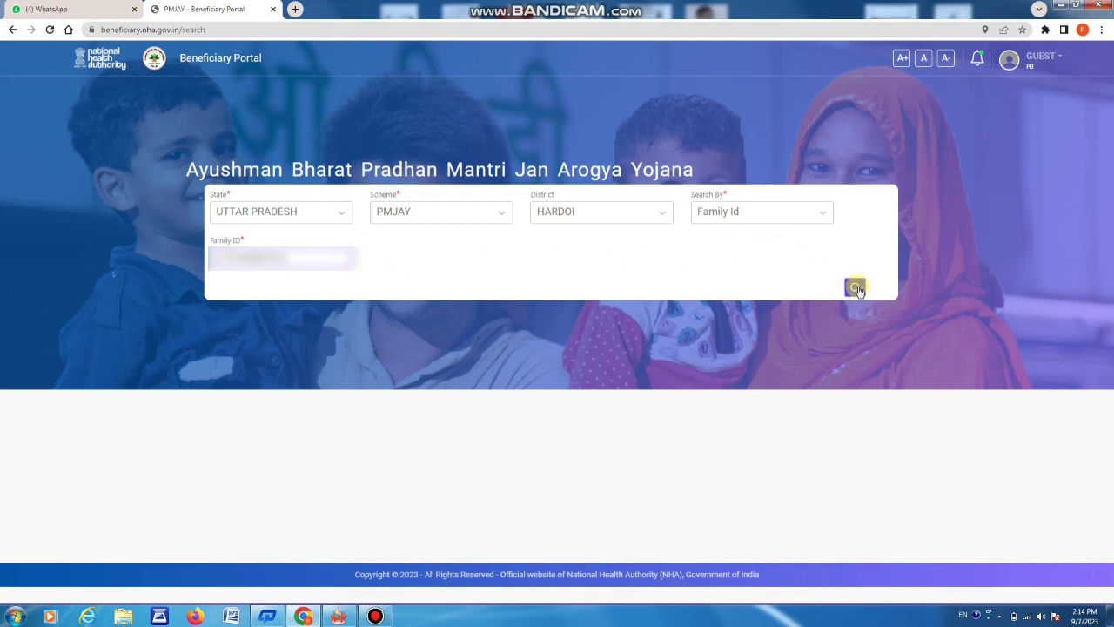
pyautogui.click(857, 289)
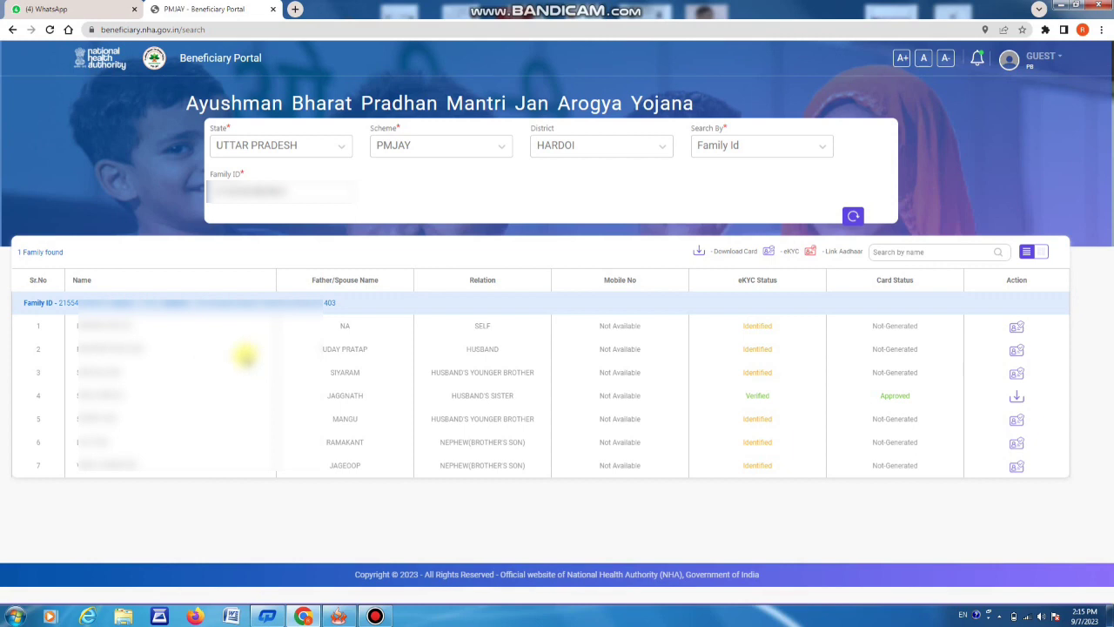
# - Start eKYC for the second member, verify the Aadhaar number, and allow consent
pyautogui.click(1016, 352)
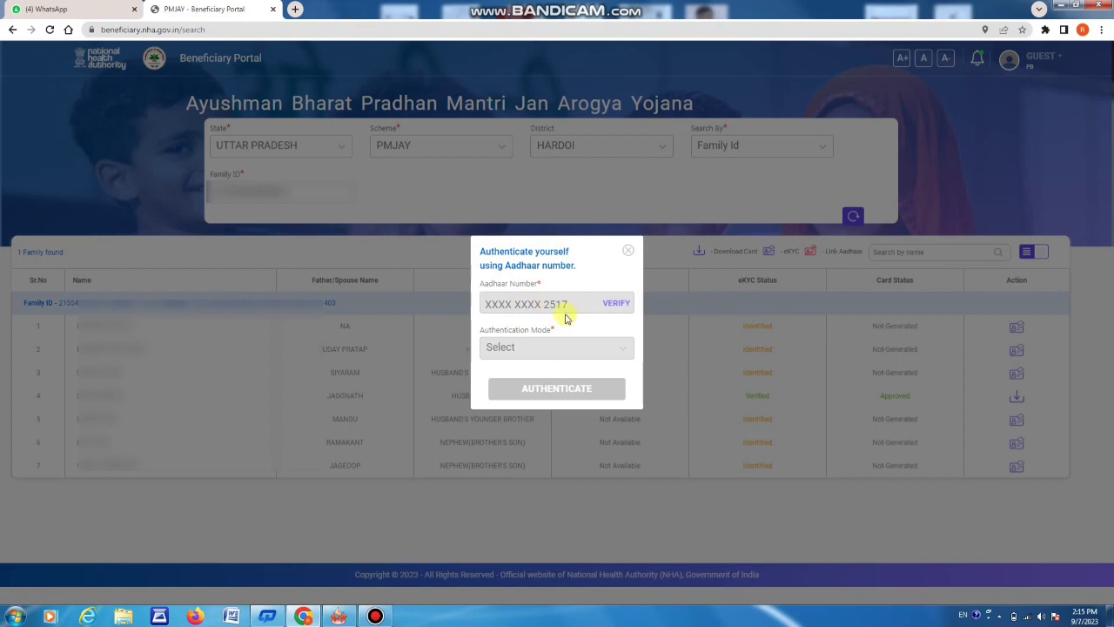
pyautogui.click(614, 304)
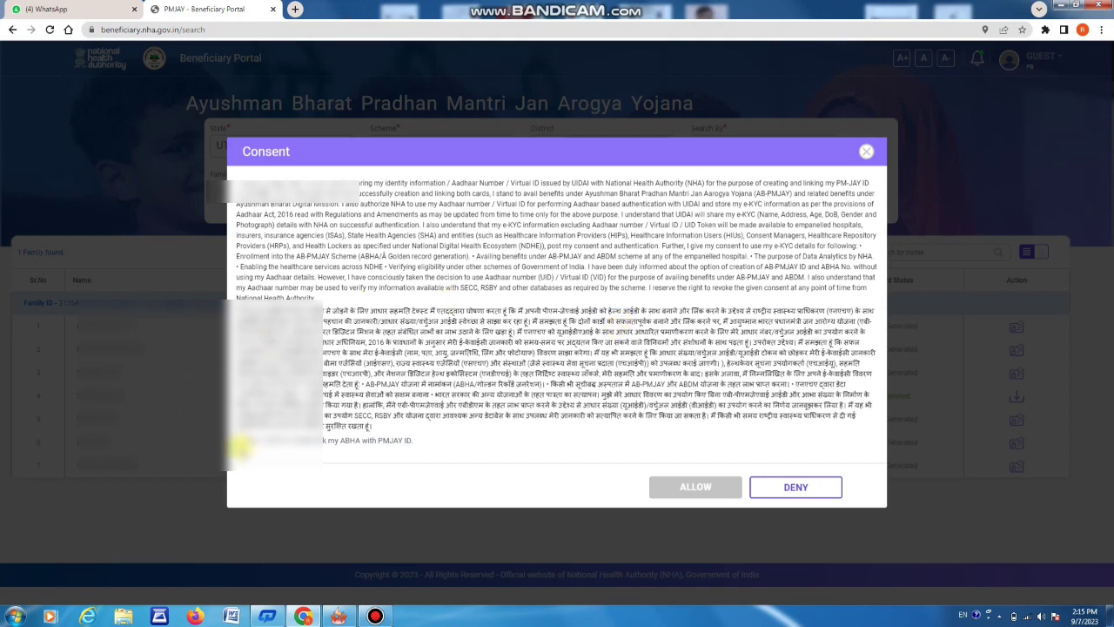
pyautogui.click(241, 440)
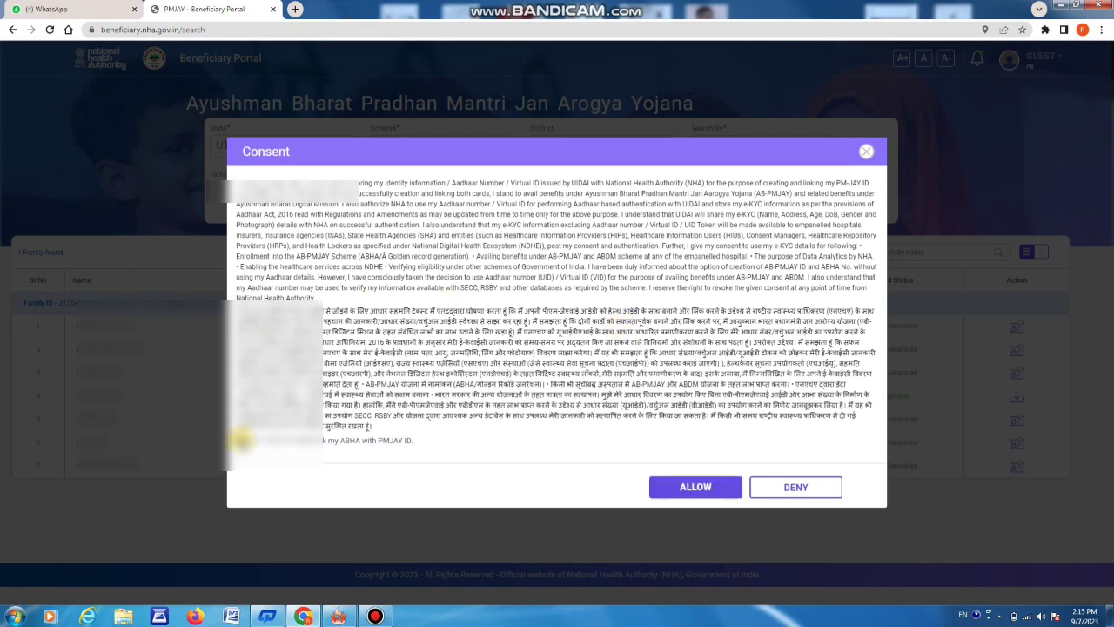
pyautogui.click(695, 489)
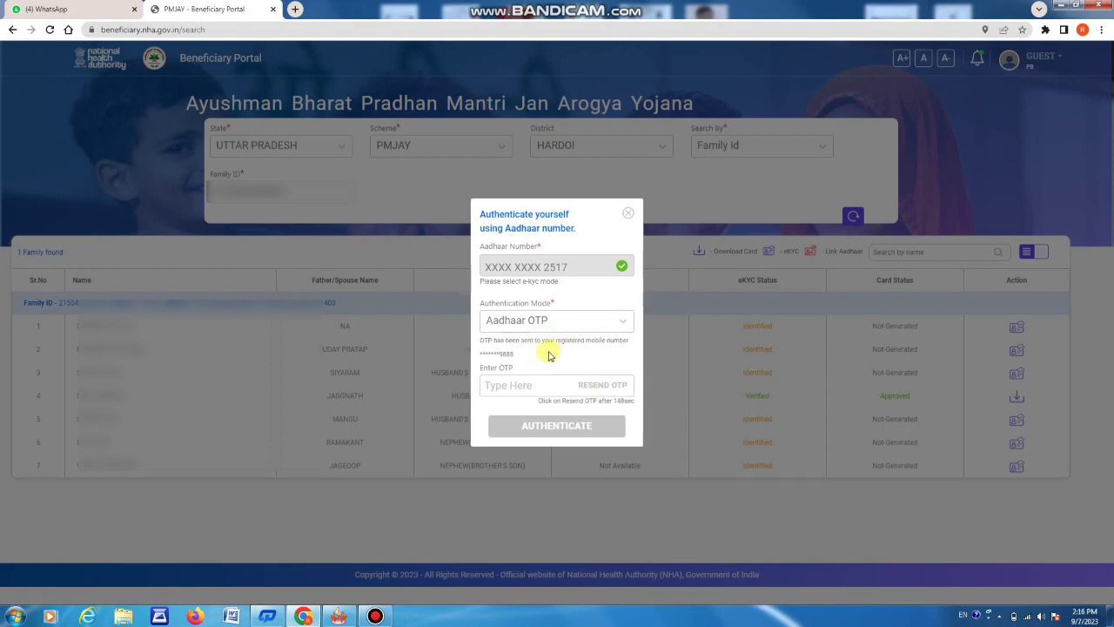
# - Choose Aadhaar OTP as the authentication mode so an OTP is sent
pyautogui.click(541, 383)
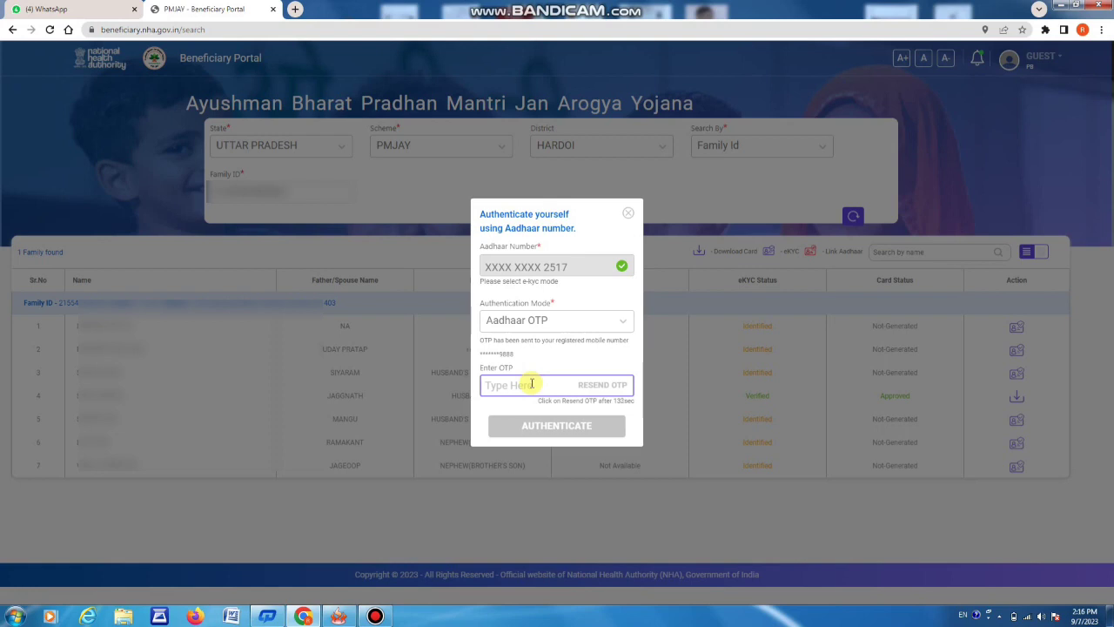
pyautogui.click(605, 322)
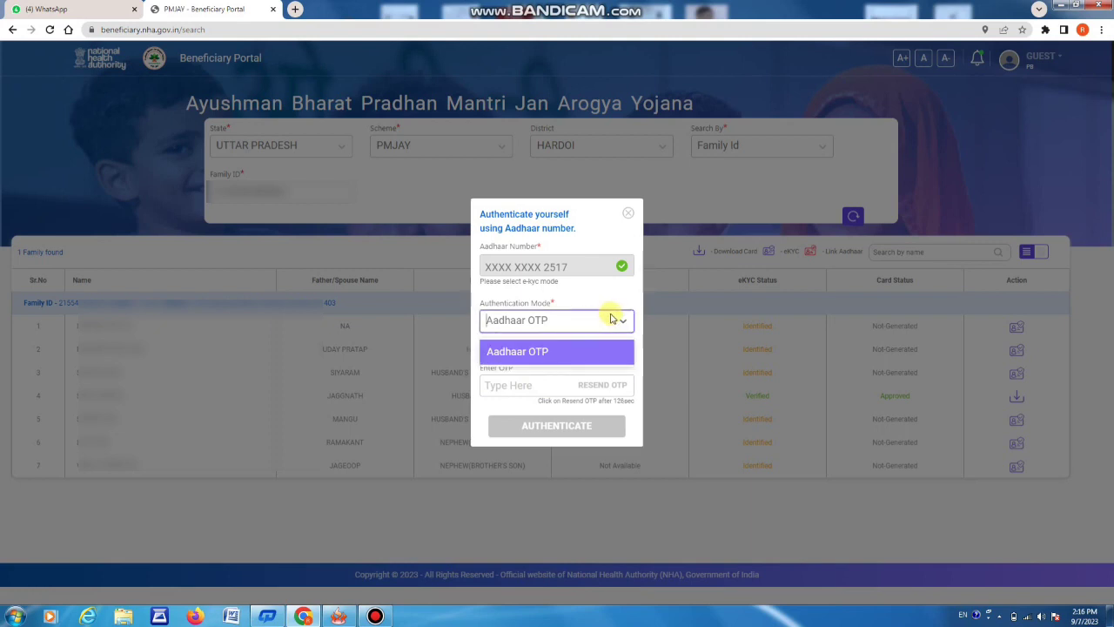
pyautogui.click(580, 356)
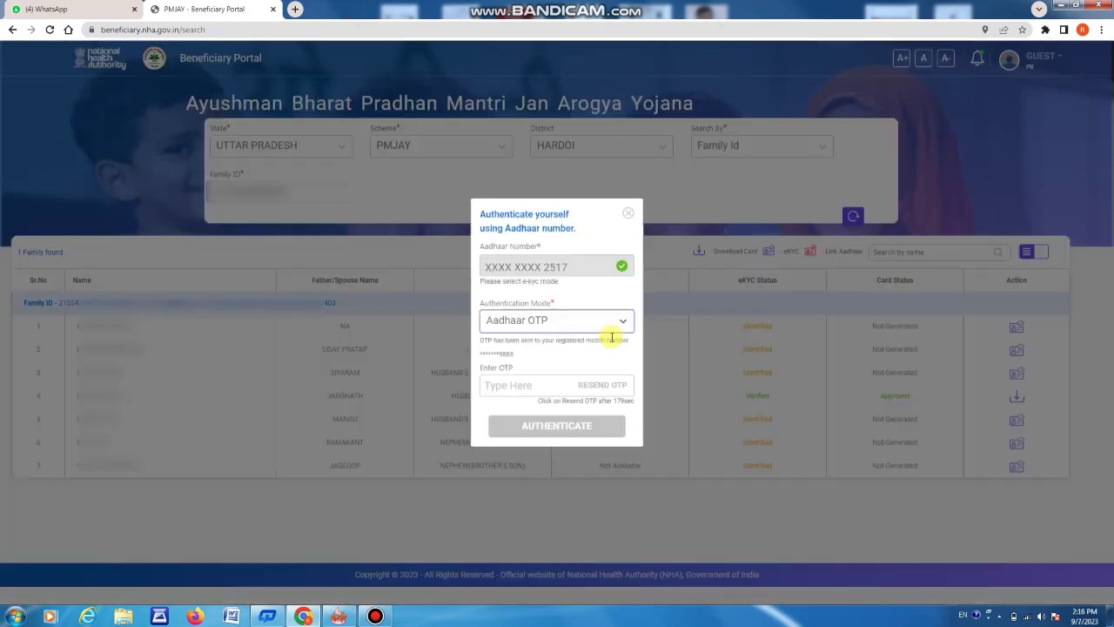
# - Enter the received Aadhaar OTP, replacing the rejected one, and submit it
pyautogui.click(530, 390)
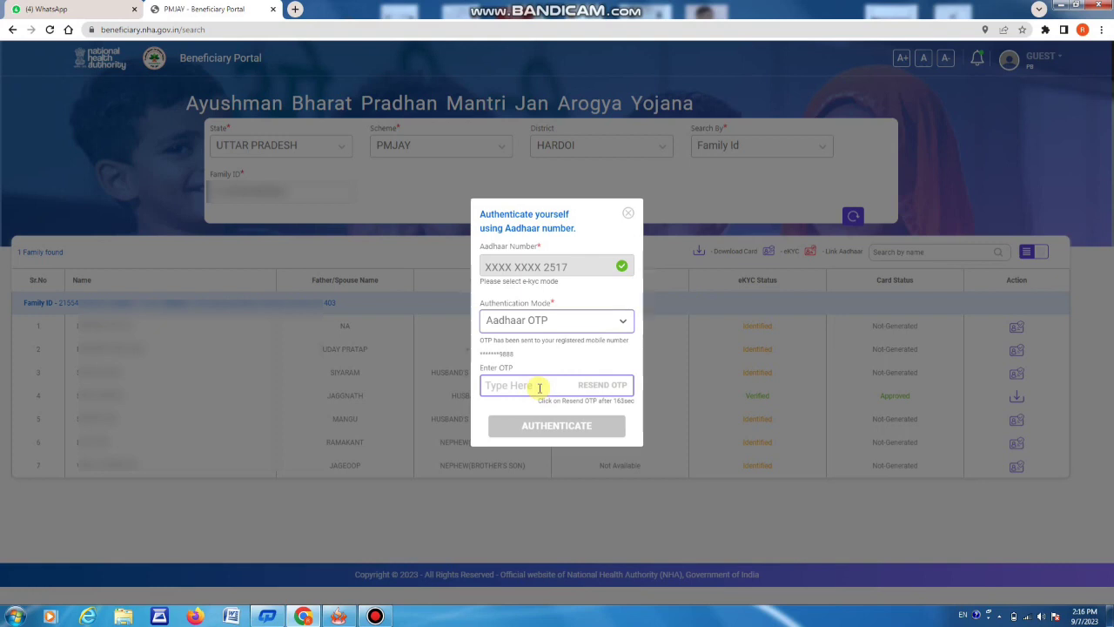
pyautogui.click(539, 387)
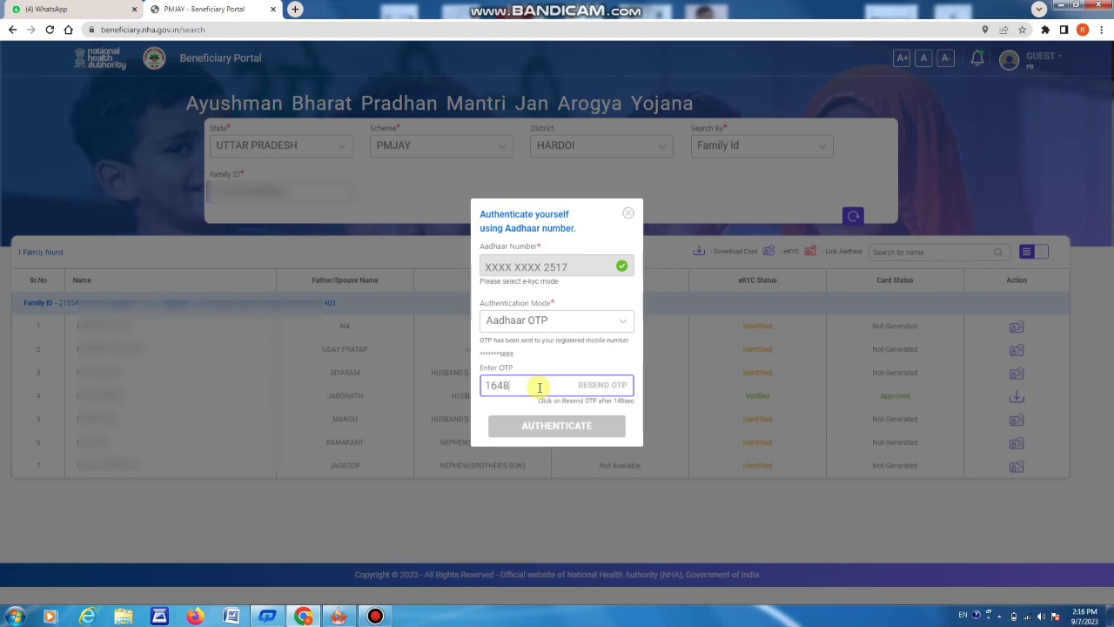
pyautogui.hotkey('ctrl', 'a')
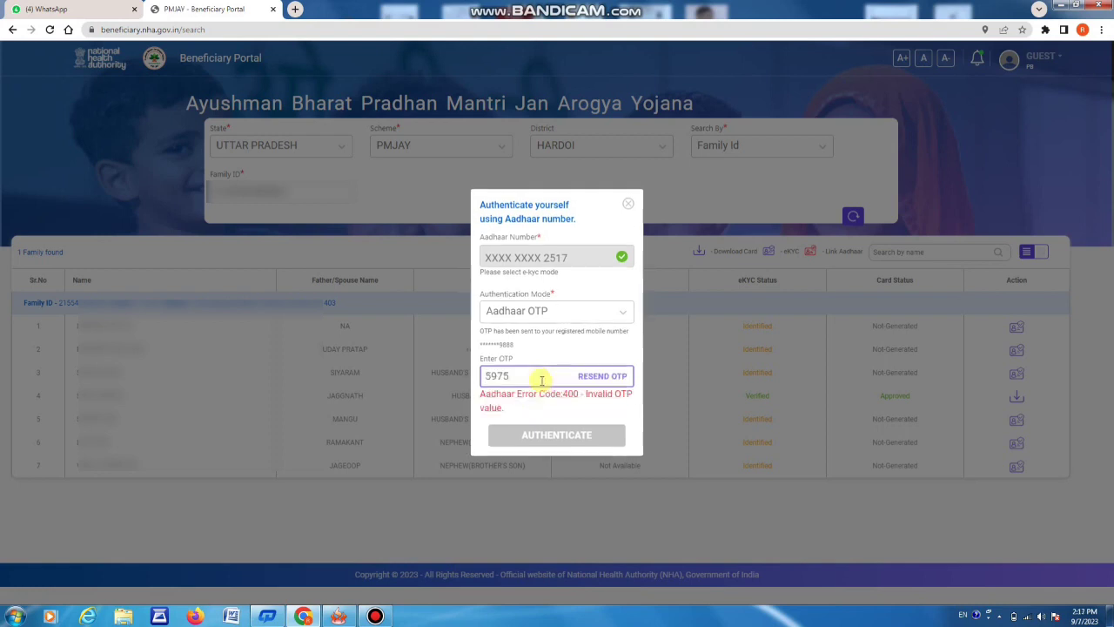
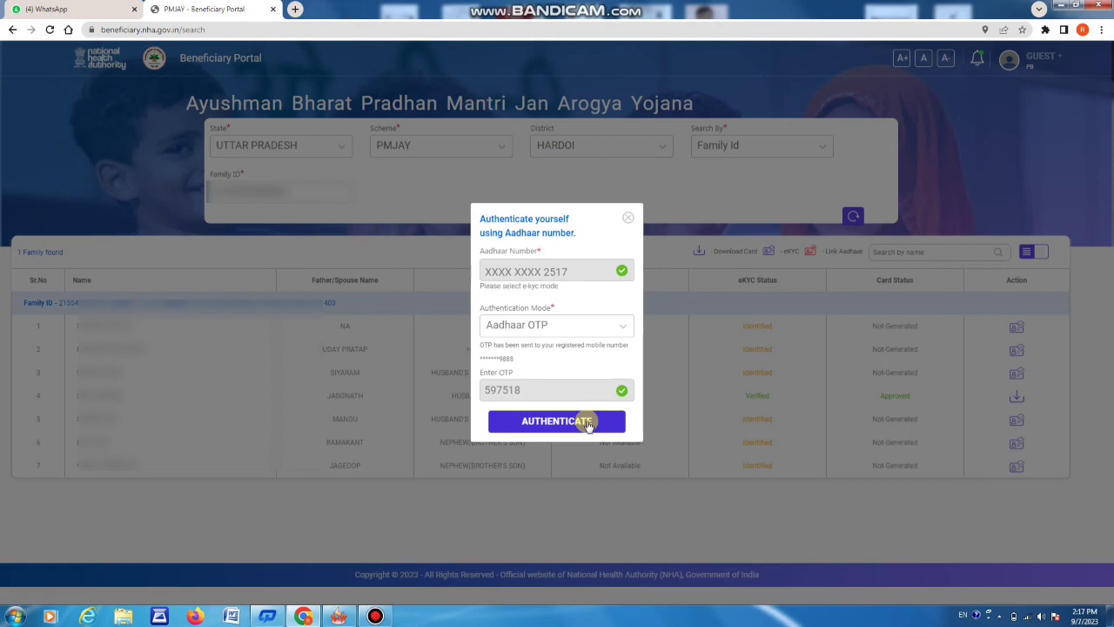
pyautogui.click(588, 424)
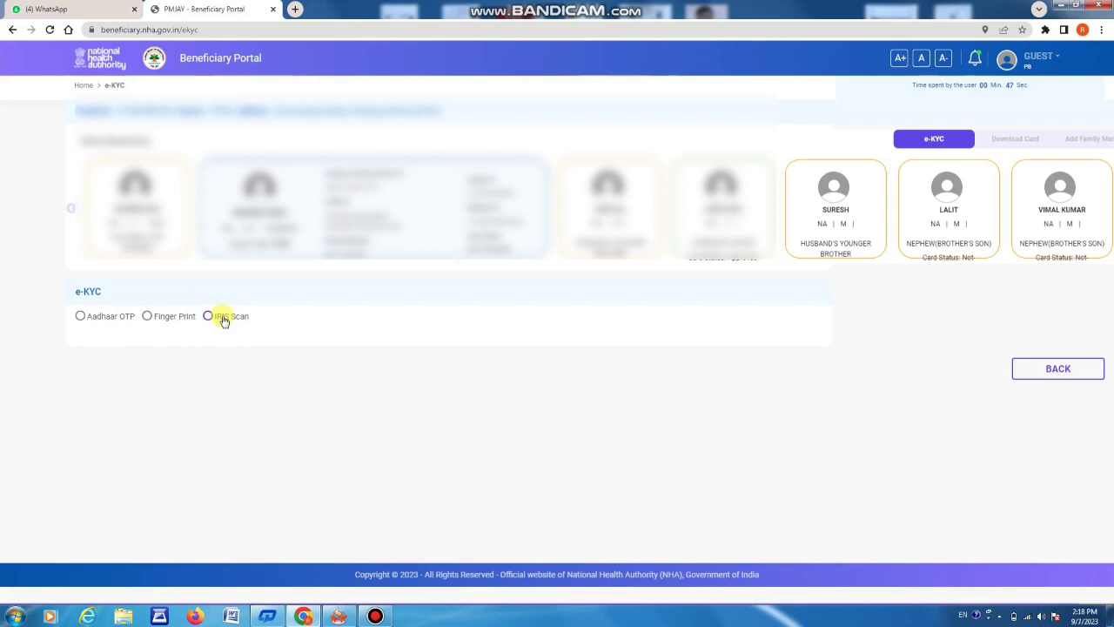
# - Select Finger Print e-KYC, verify the Aadhaar, and consent to linking ABHA with PMJAY ID
pyautogui.click(174, 319)
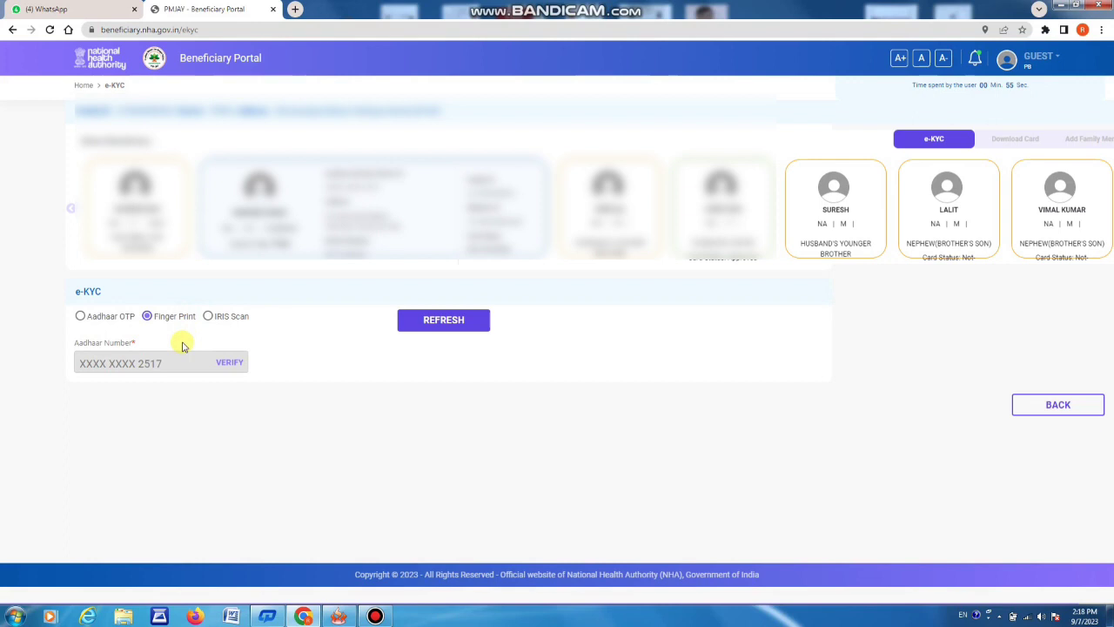
pyautogui.click(228, 364)
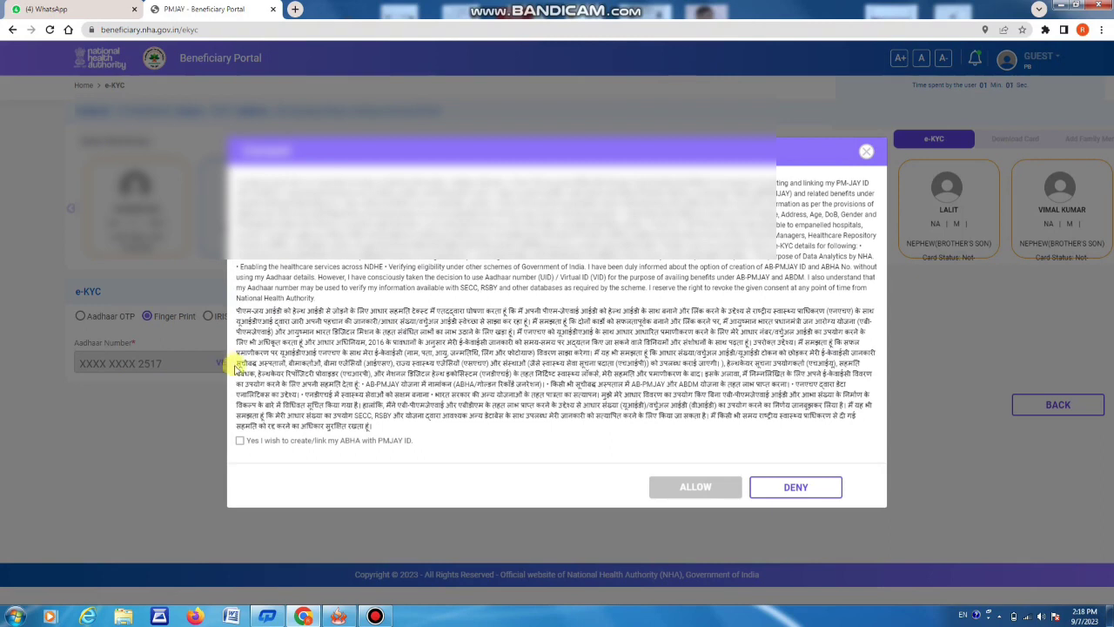
pyautogui.click(241, 441)
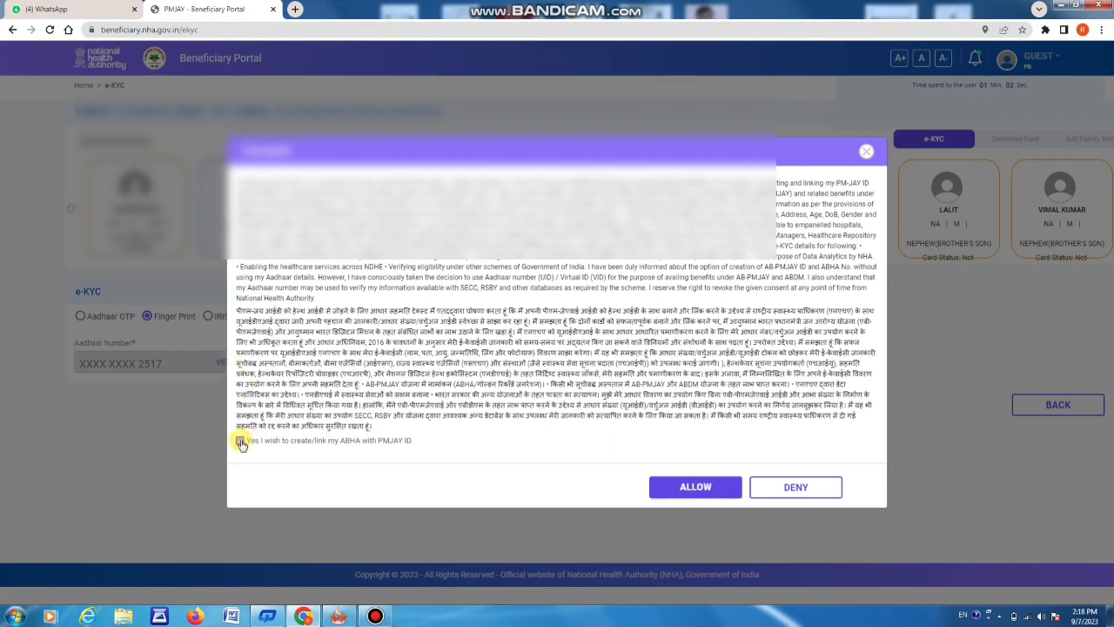
pyautogui.click(691, 491)
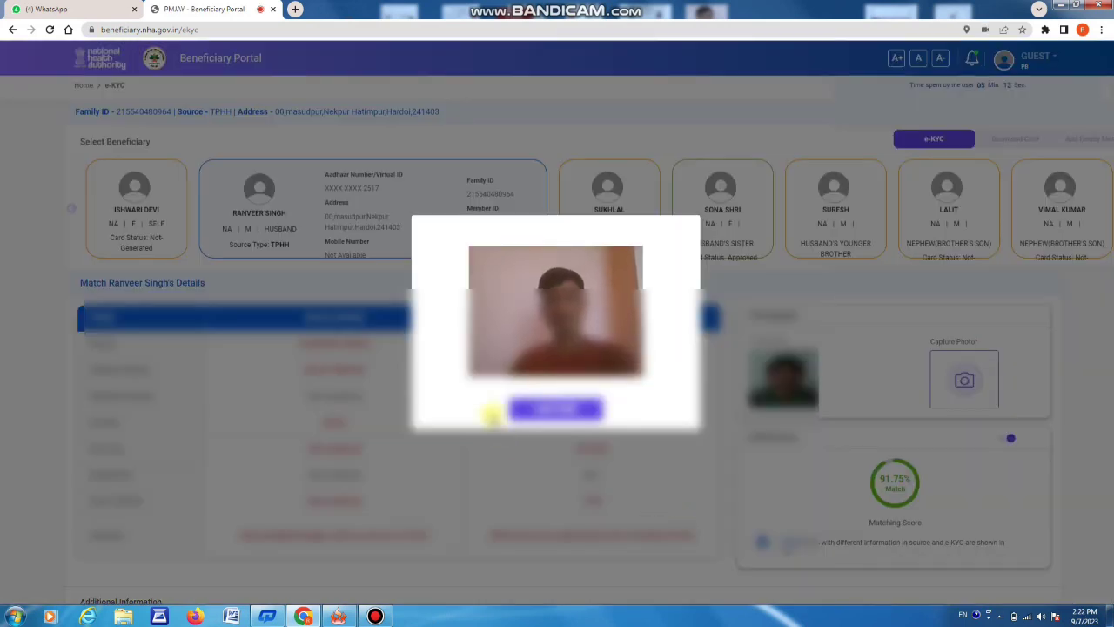
# - Capture the beneficiary's live webcam photo and confirm it
pyautogui.click(548, 405)
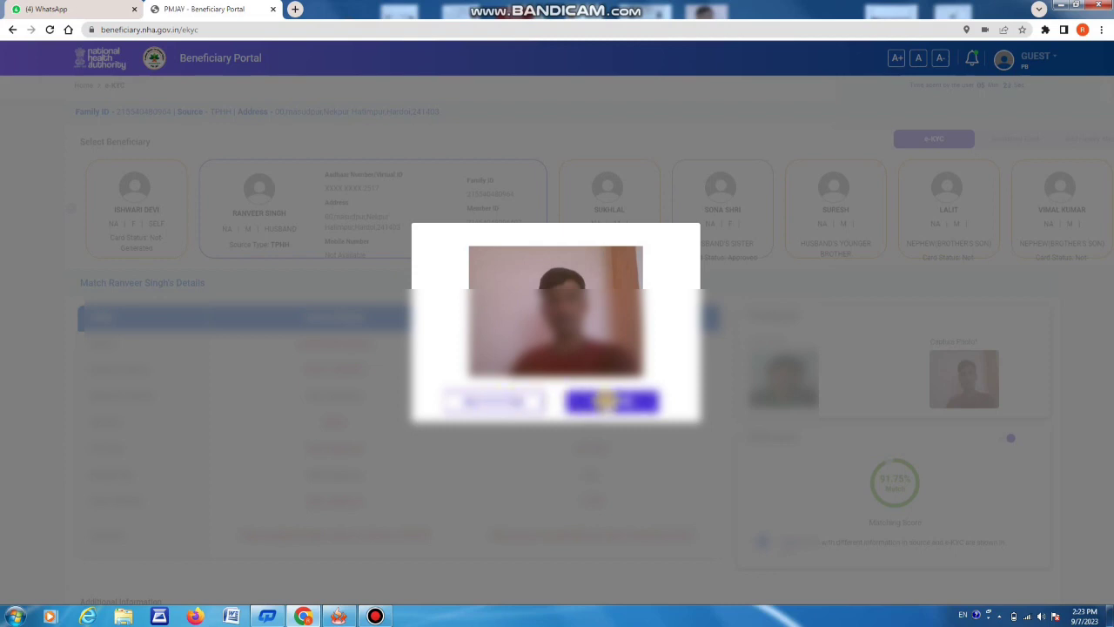
pyautogui.click(606, 399)
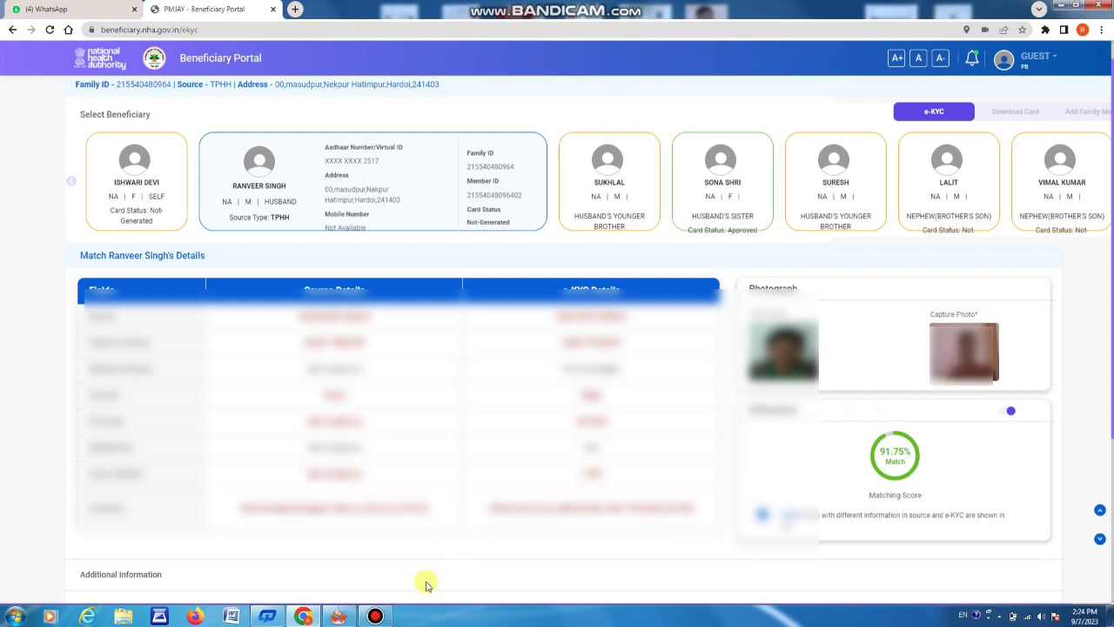
# - Scroll down to the Additional Information section below the matched details
pyautogui.scroll(-3, 435, 577)
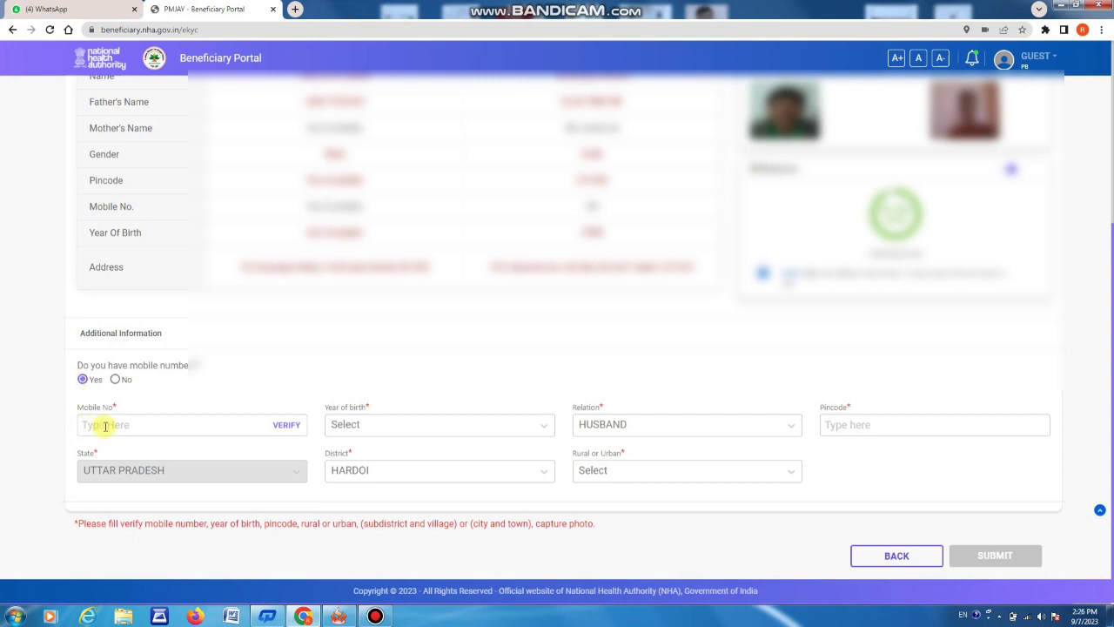
# - Answer Yes for having a mobile number, enter it, and request a verification OTP
pyautogui.click(114, 381)
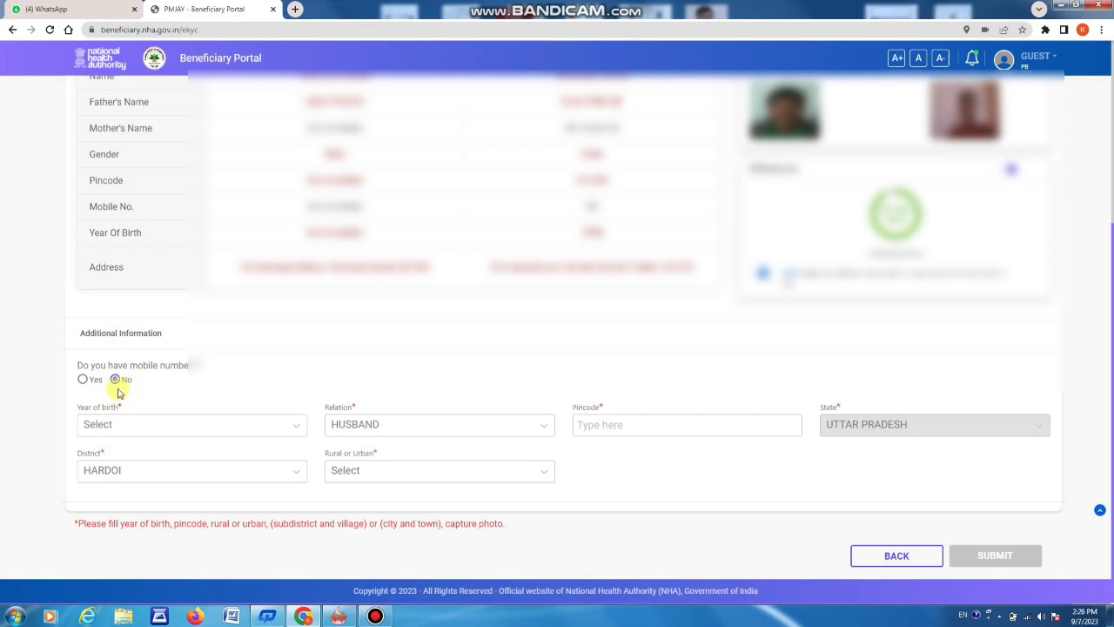
pyautogui.click(82, 380)
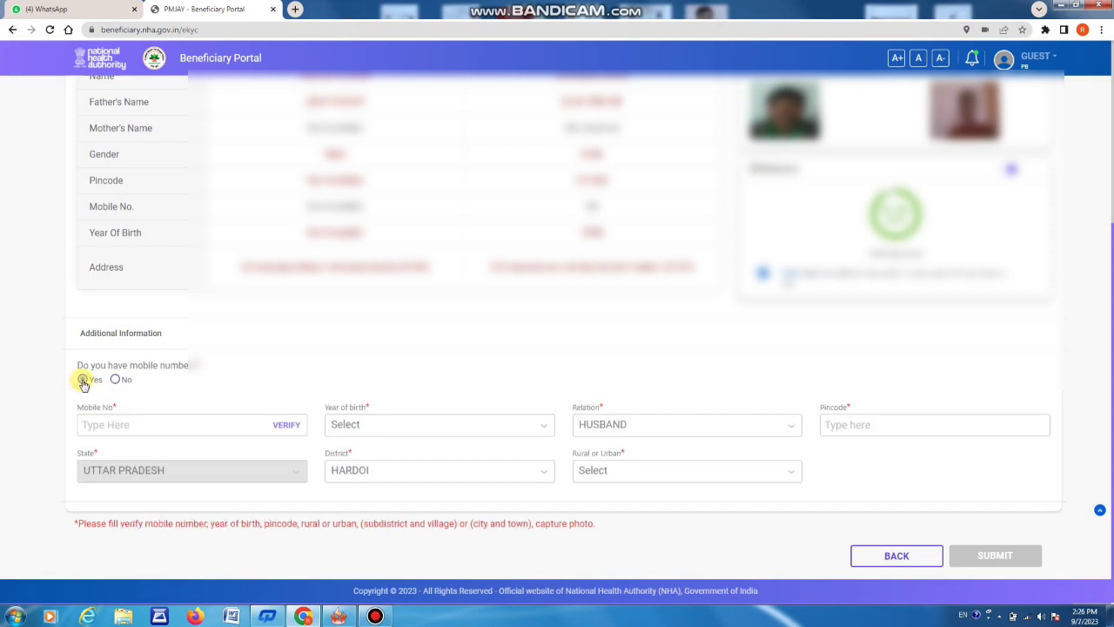
pyautogui.click(101, 424)
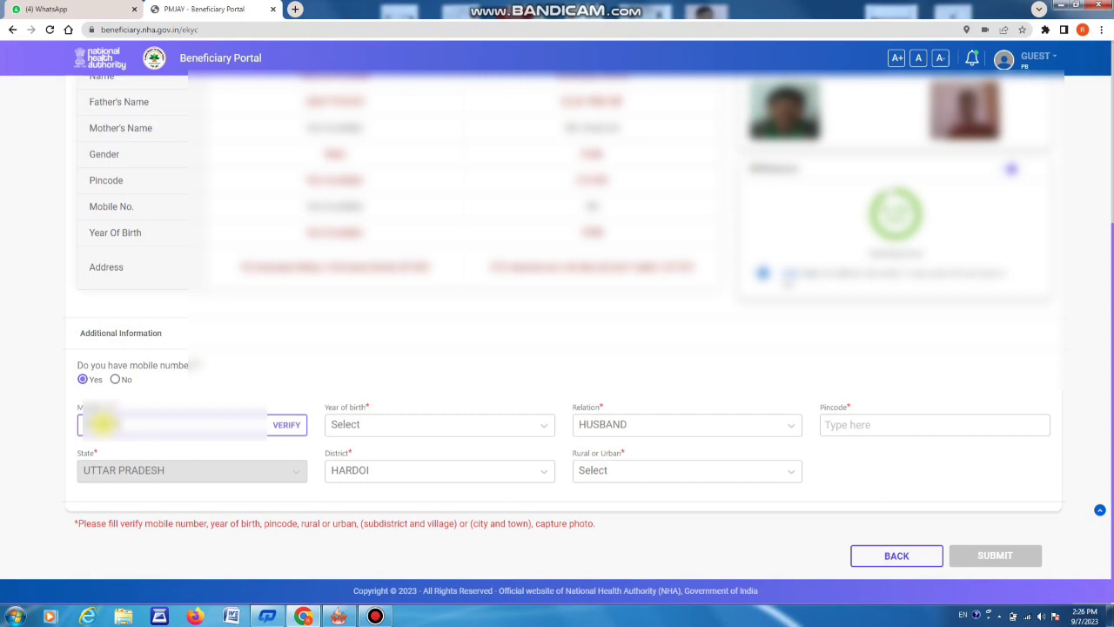
pyautogui.write('98765')
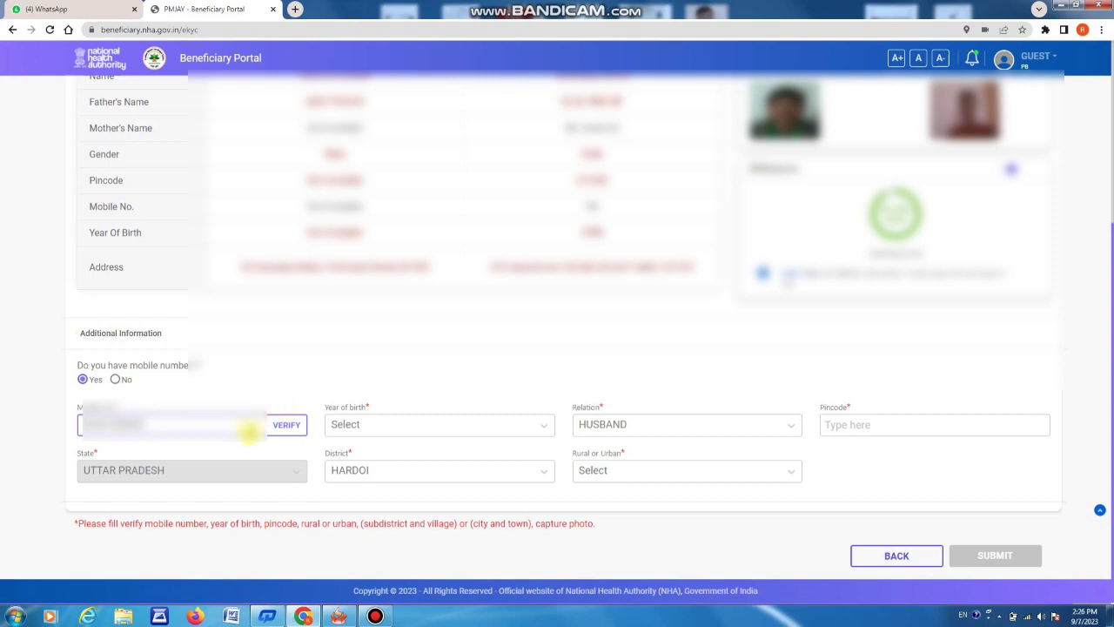
pyautogui.click(288, 426)
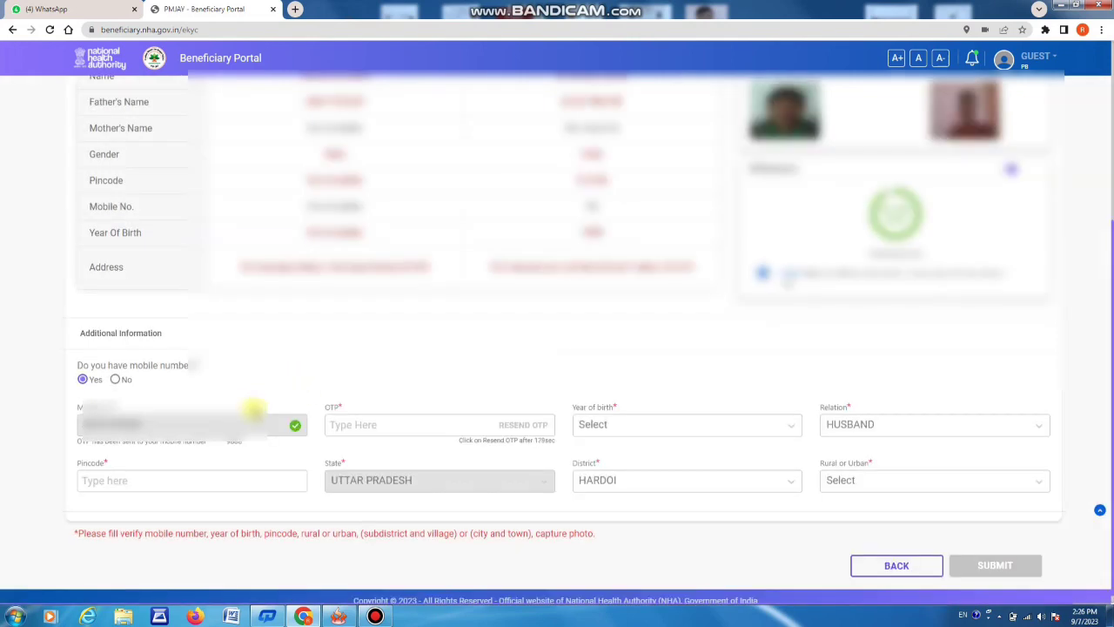
# - Enter the received OTP to verify the mobile number
pyautogui.click(253, 417)
pyautogui.click(353, 423)
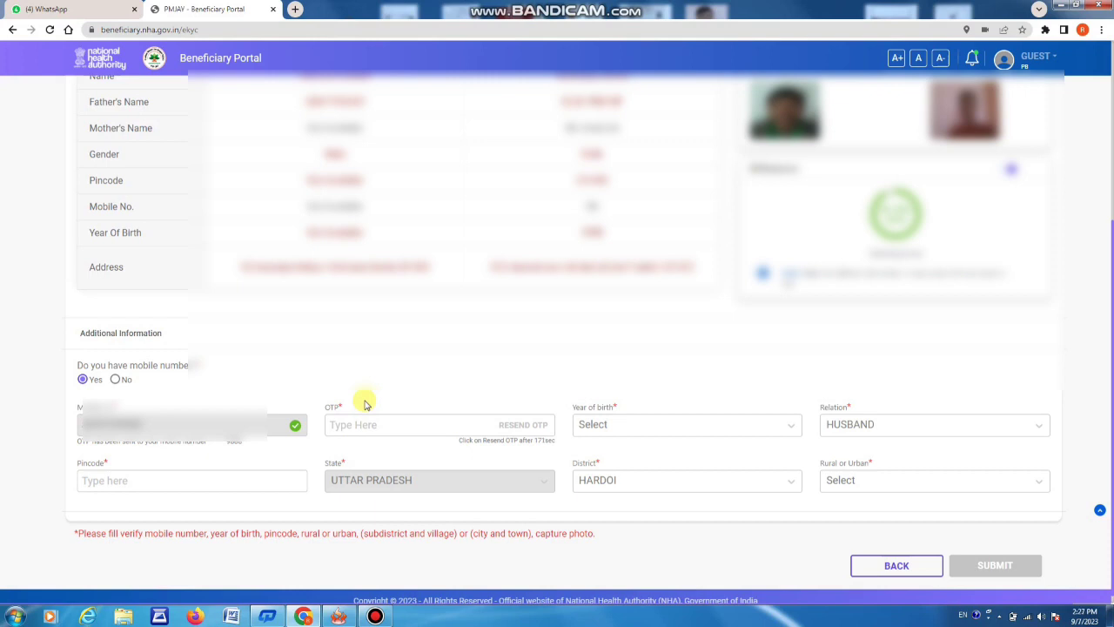
pyautogui.click(370, 425)
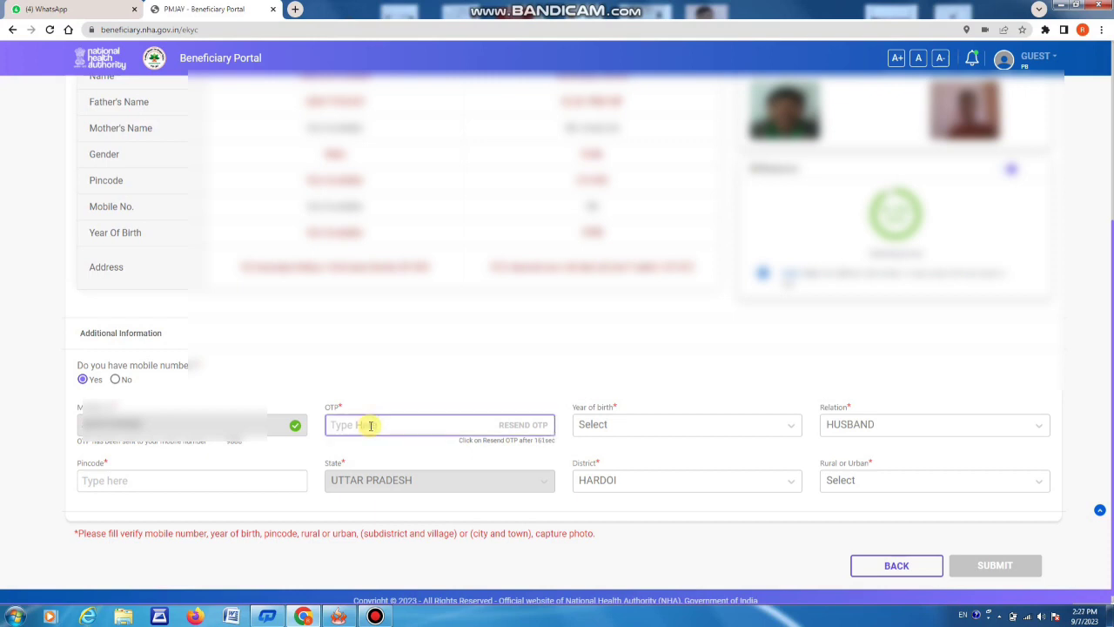
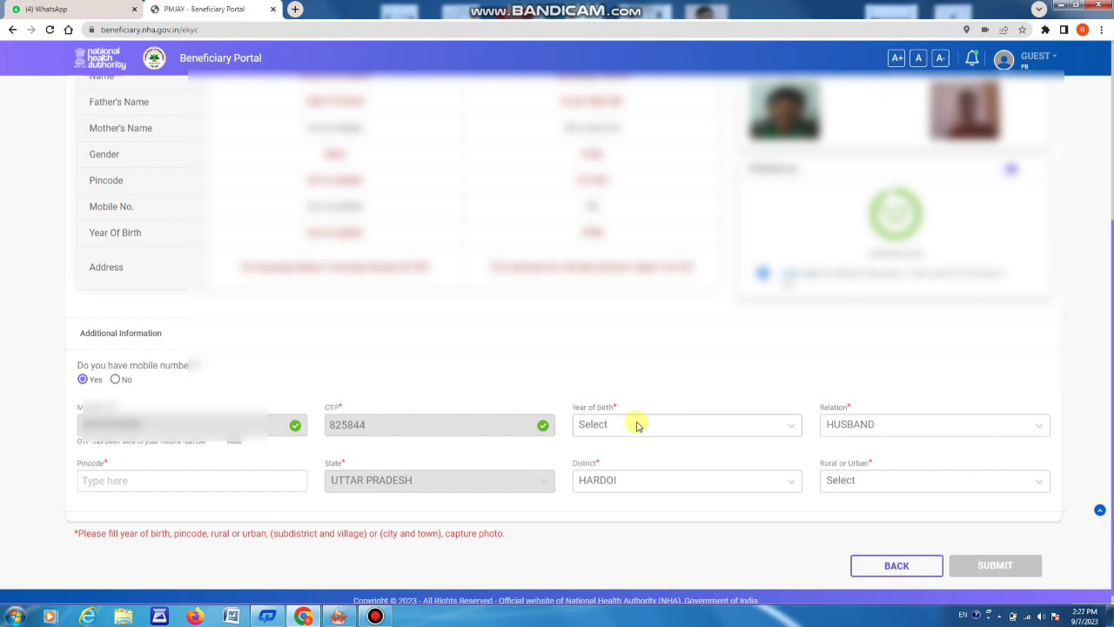
pyautogui.click(676, 423)
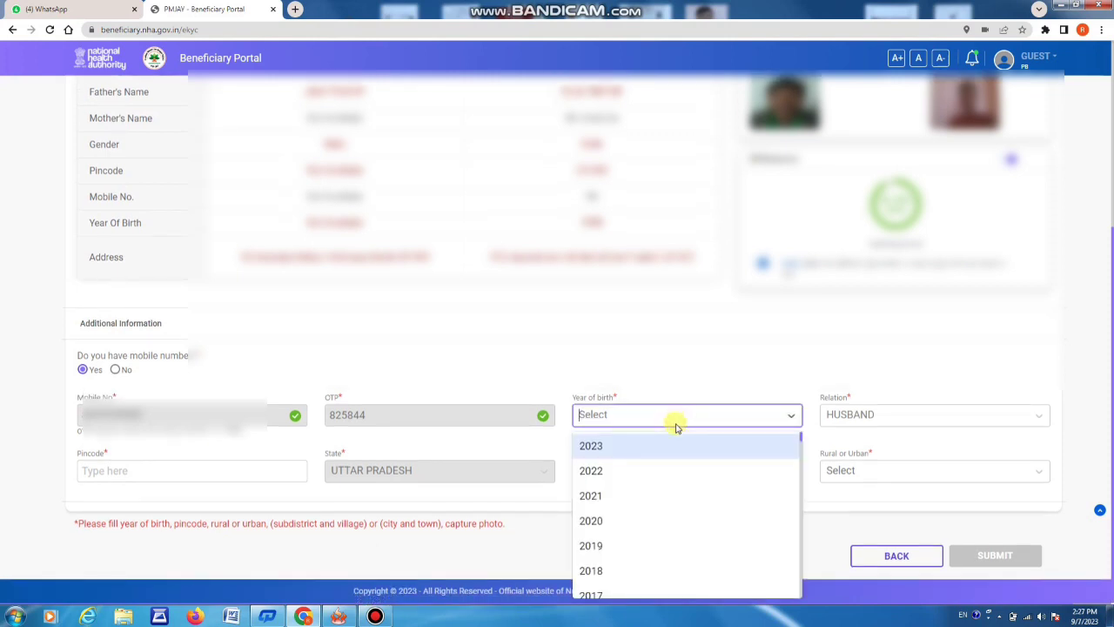
# - Set the beneficiary's year of birth to 1990
pyautogui.scroll(-6, 668, 499)
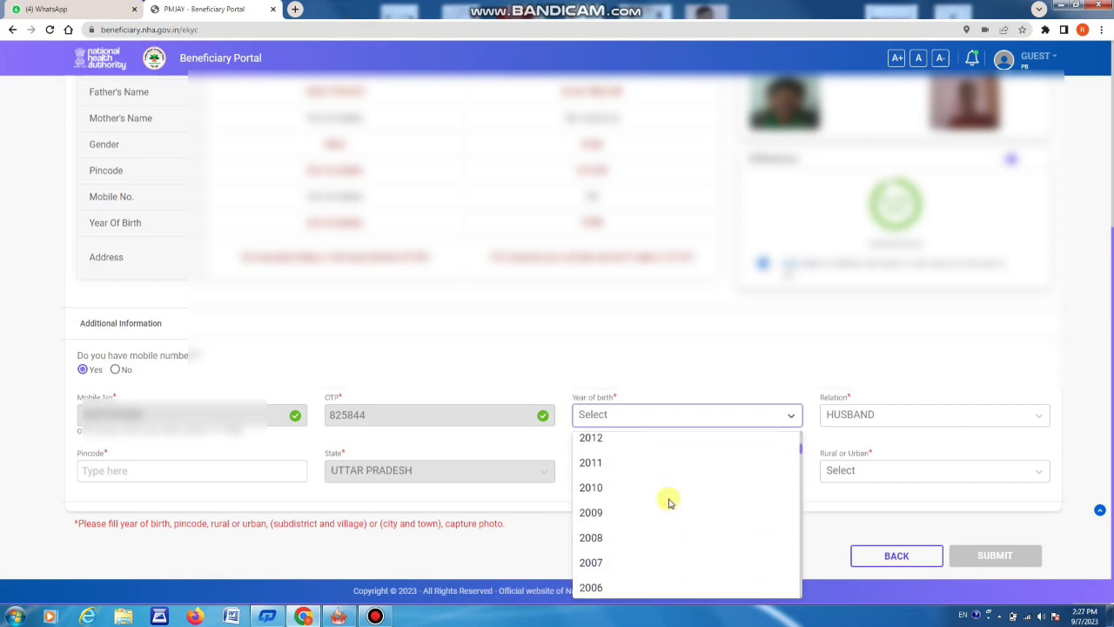
pyautogui.scroll(-4, 668, 502)
pyautogui.scroll(-2, 668, 502)
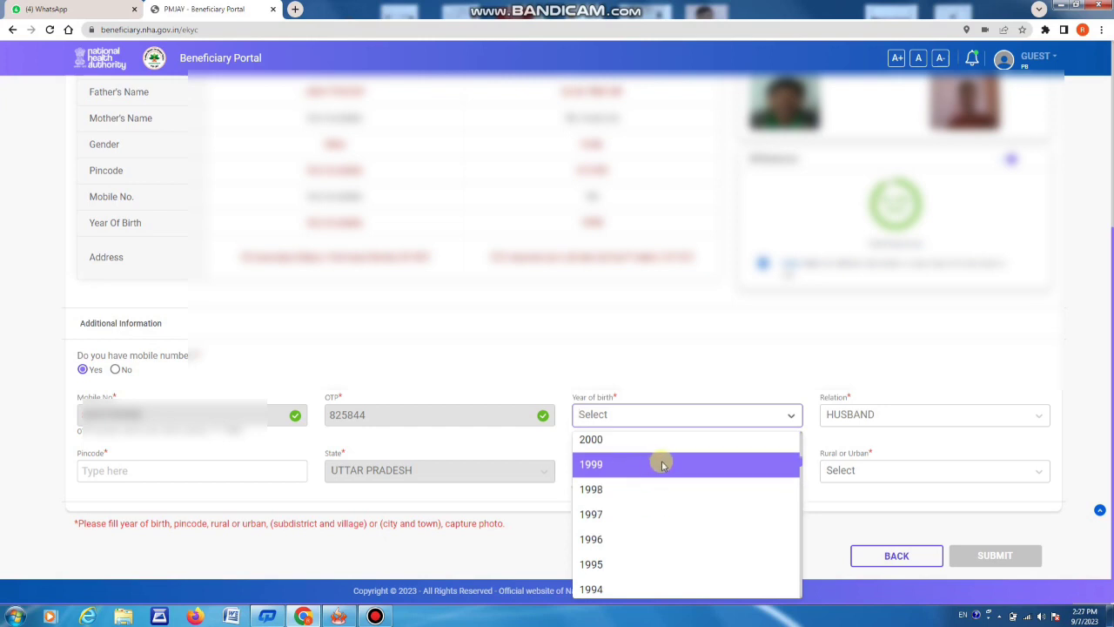
pyautogui.scroll(-1, 655, 497)
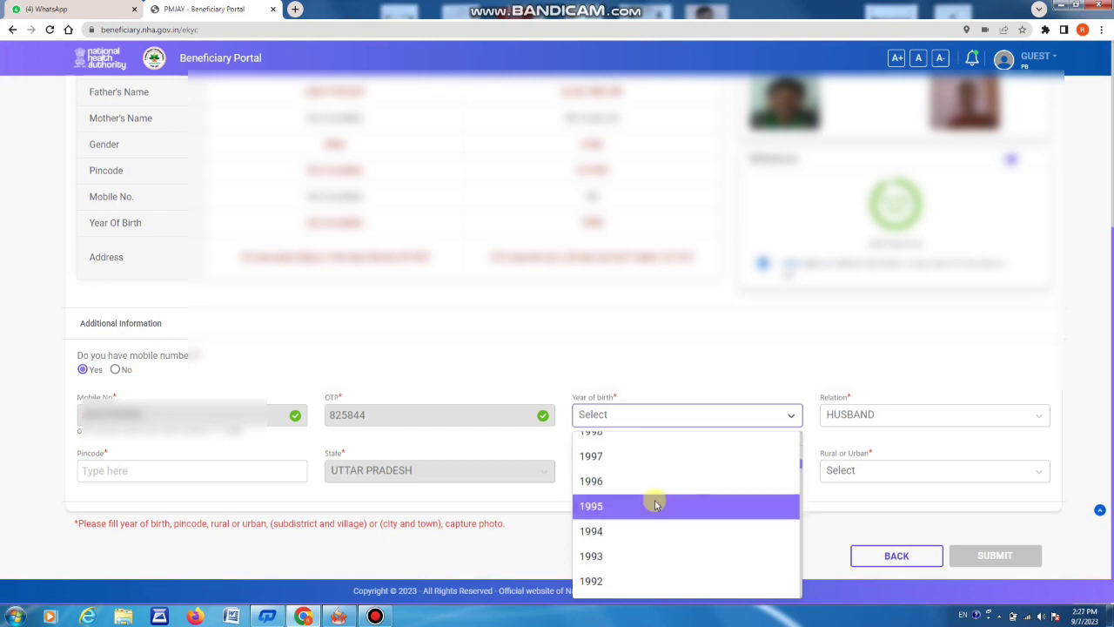
pyautogui.scroll(-3, 655, 503)
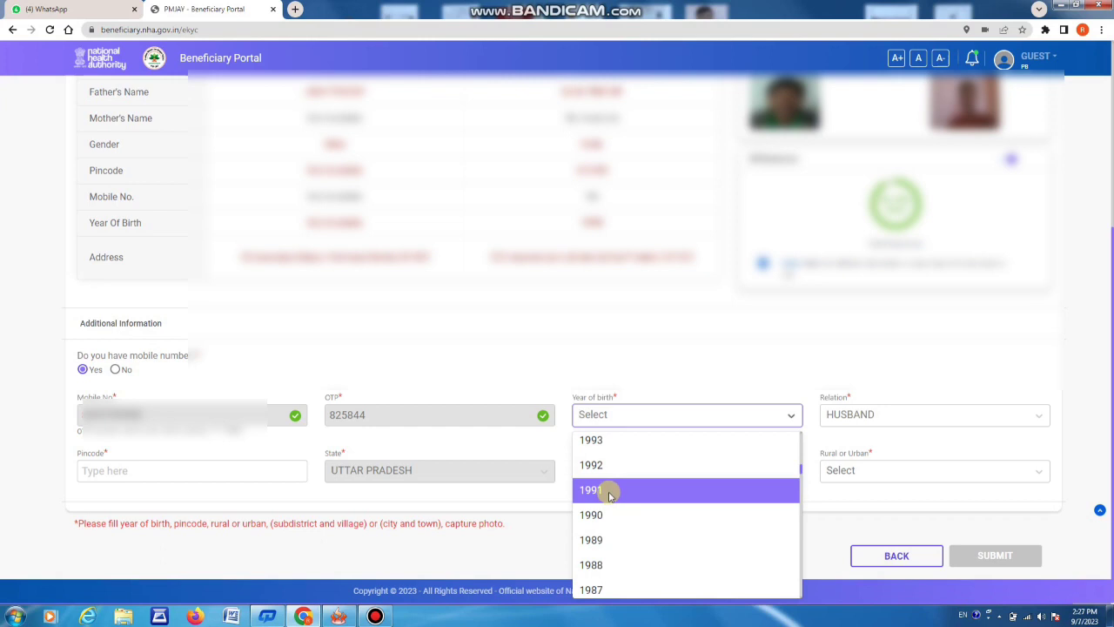
pyautogui.click(590, 514)
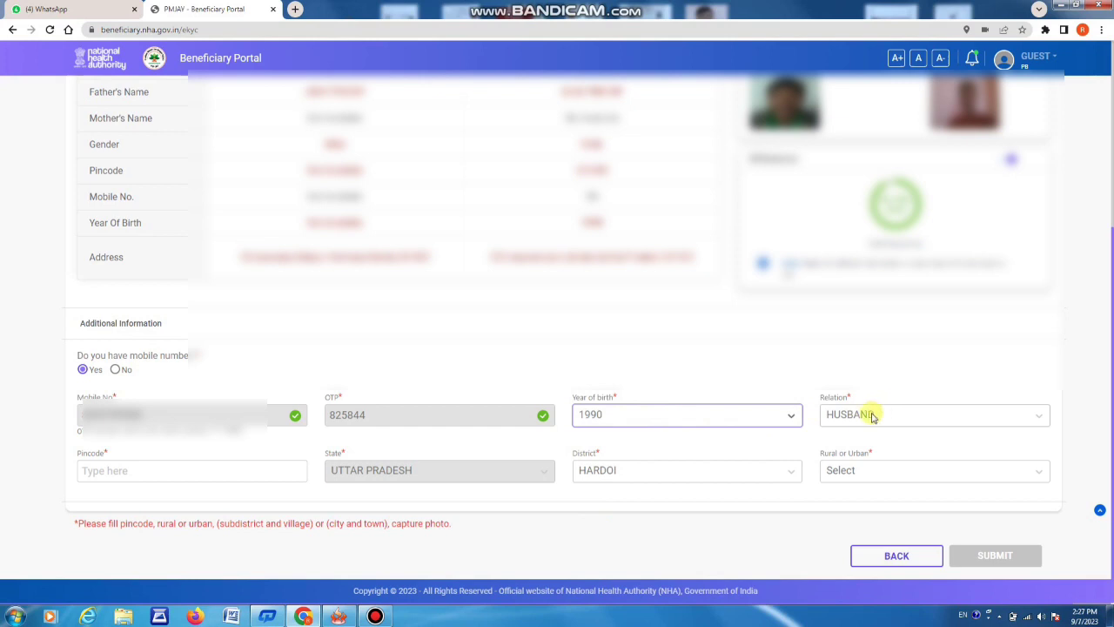
# - Choose FATHER as the beneficiary's relation
pyautogui.click(1005, 416)
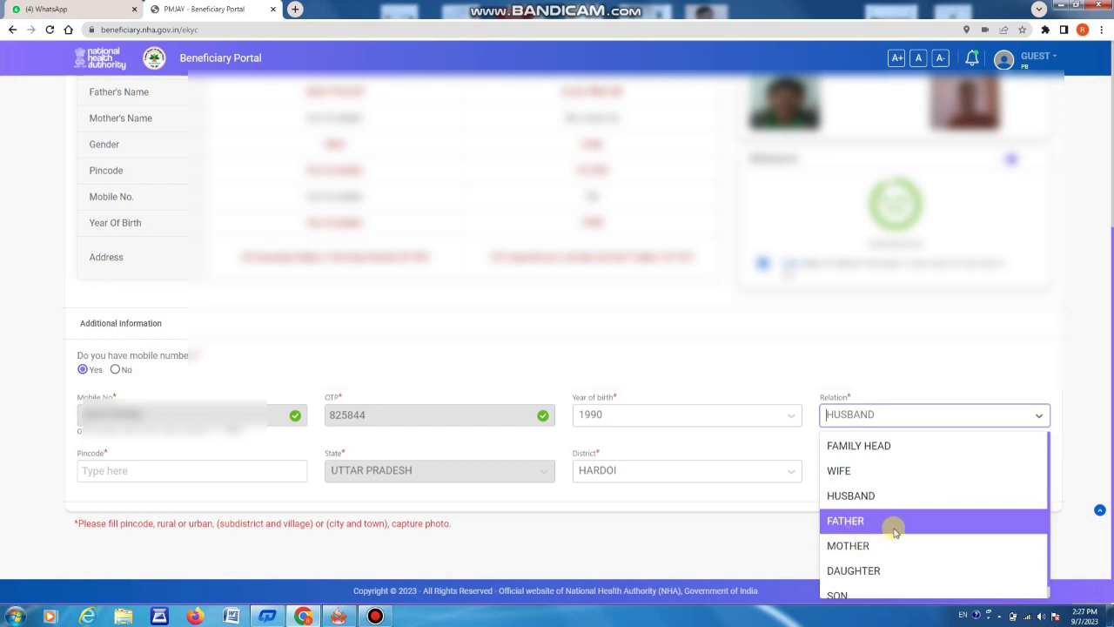
pyautogui.scroll(-1, 945, 523)
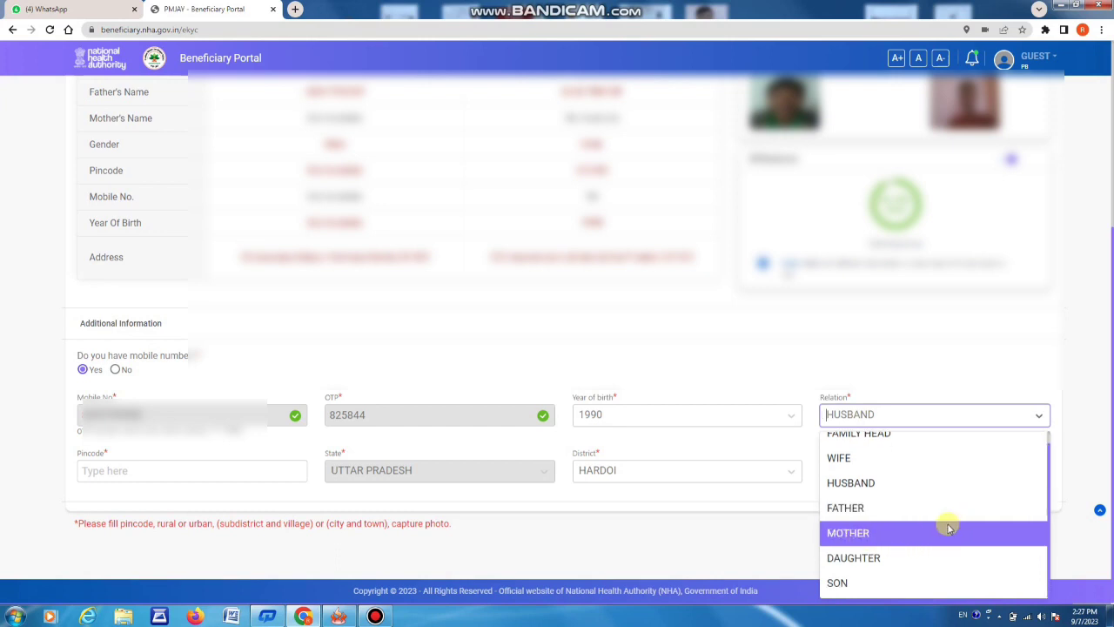
pyautogui.click(867, 511)
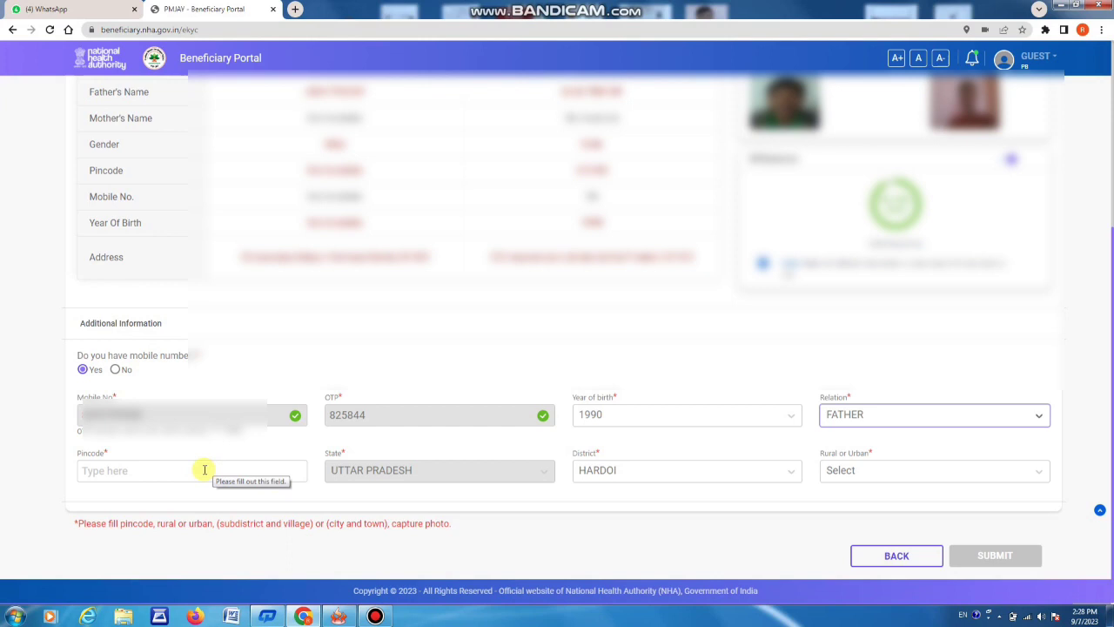
pyautogui.click(205, 470)
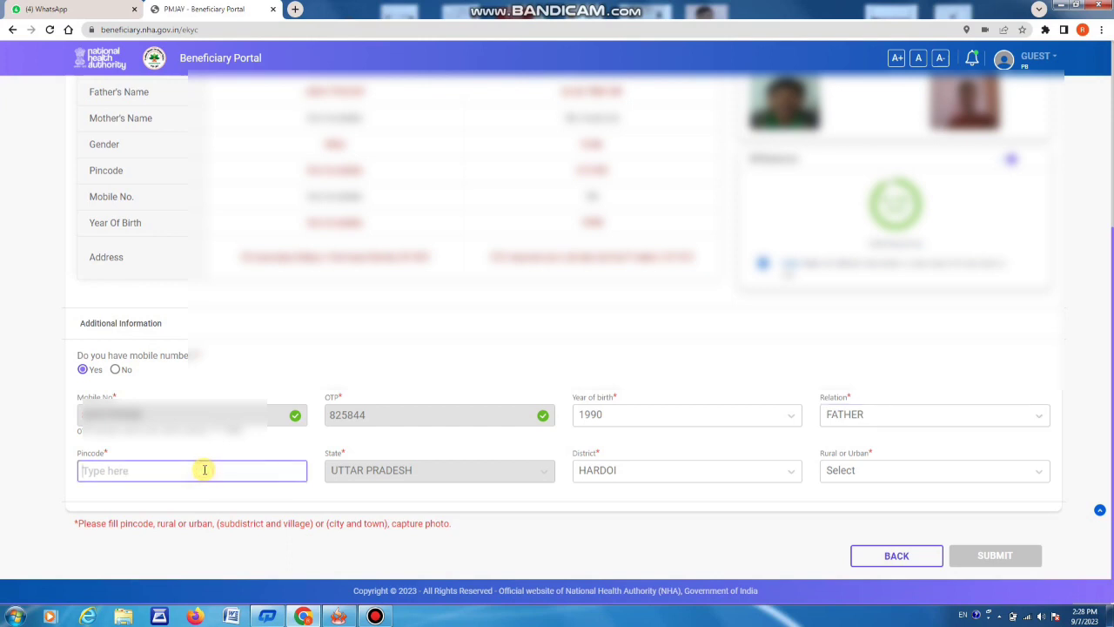
# - Enter pincode 241403 and set the location type to Rural
pyautogui.write('2414')
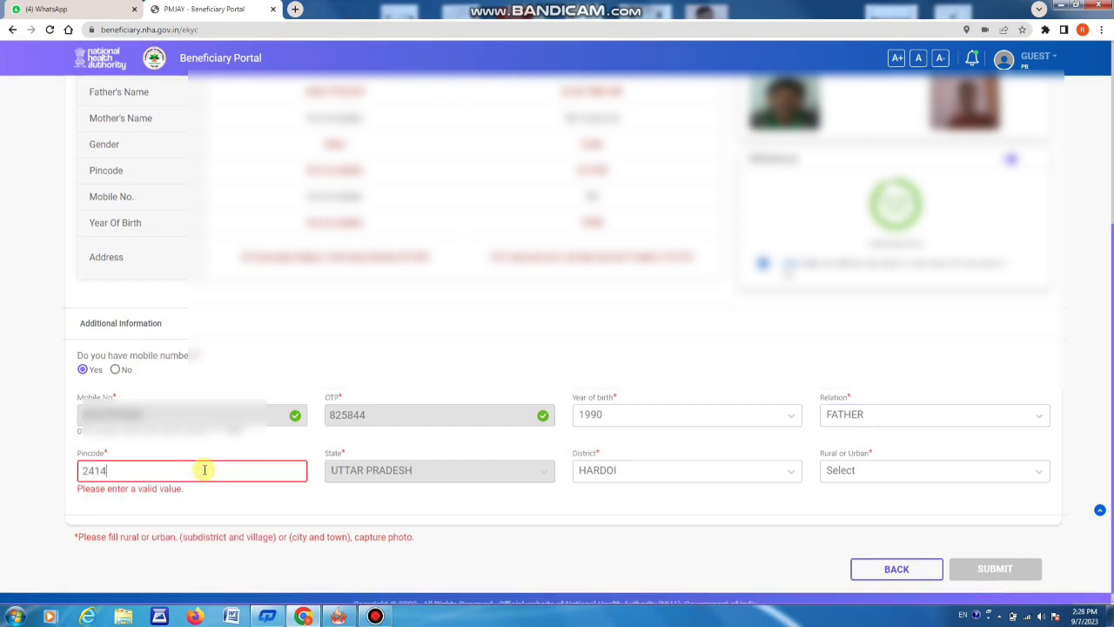
pyautogui.write('03')
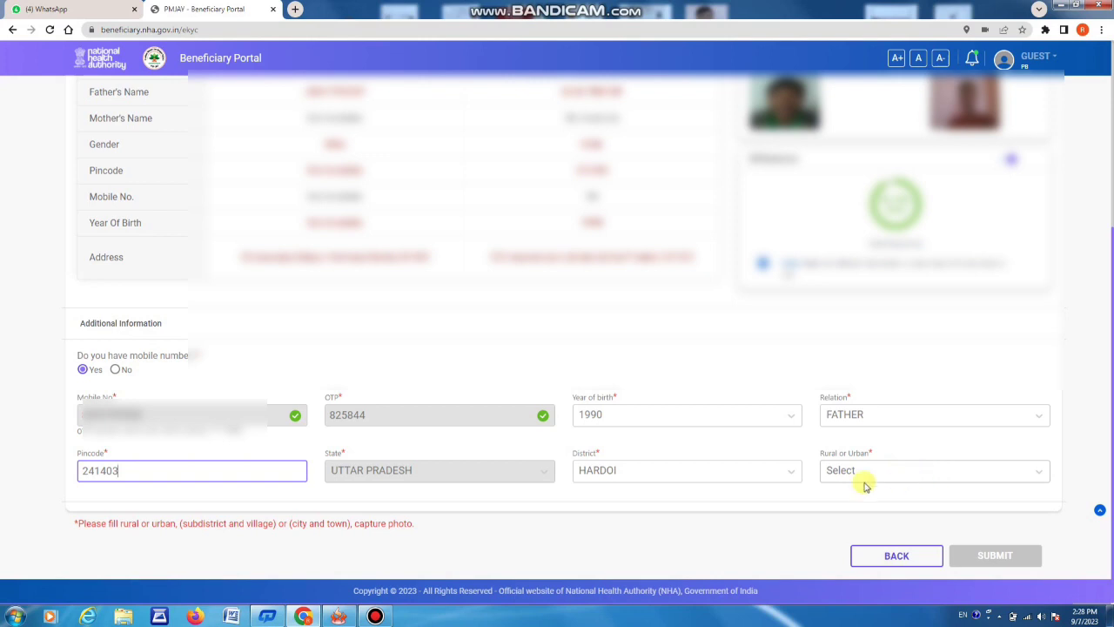
pyautogui.click(937, 472)
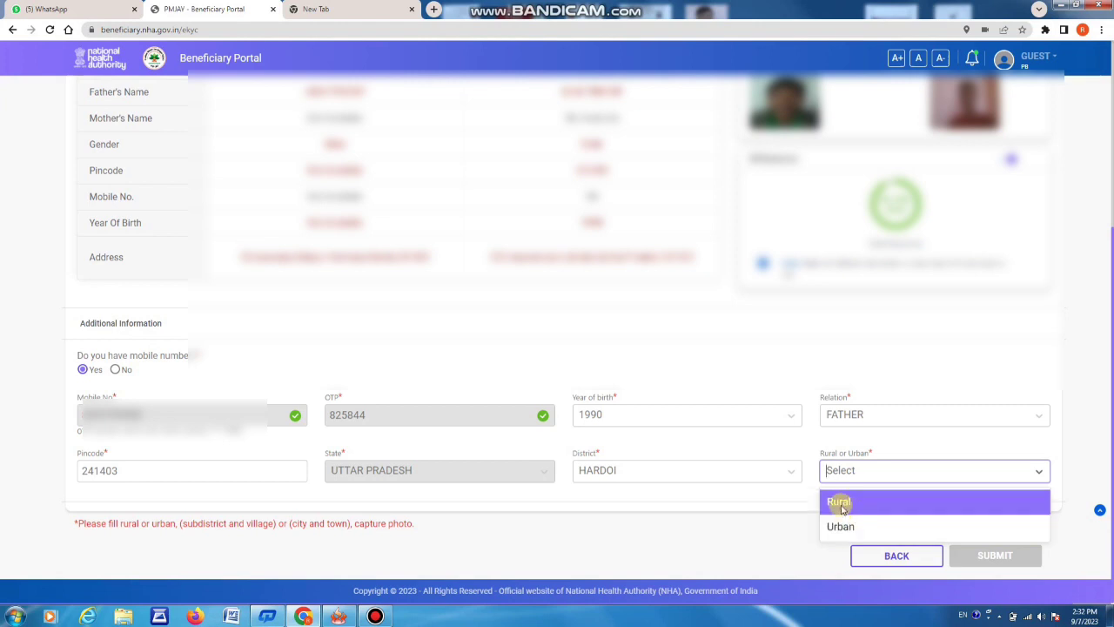
pyautogui.click(851, 505)
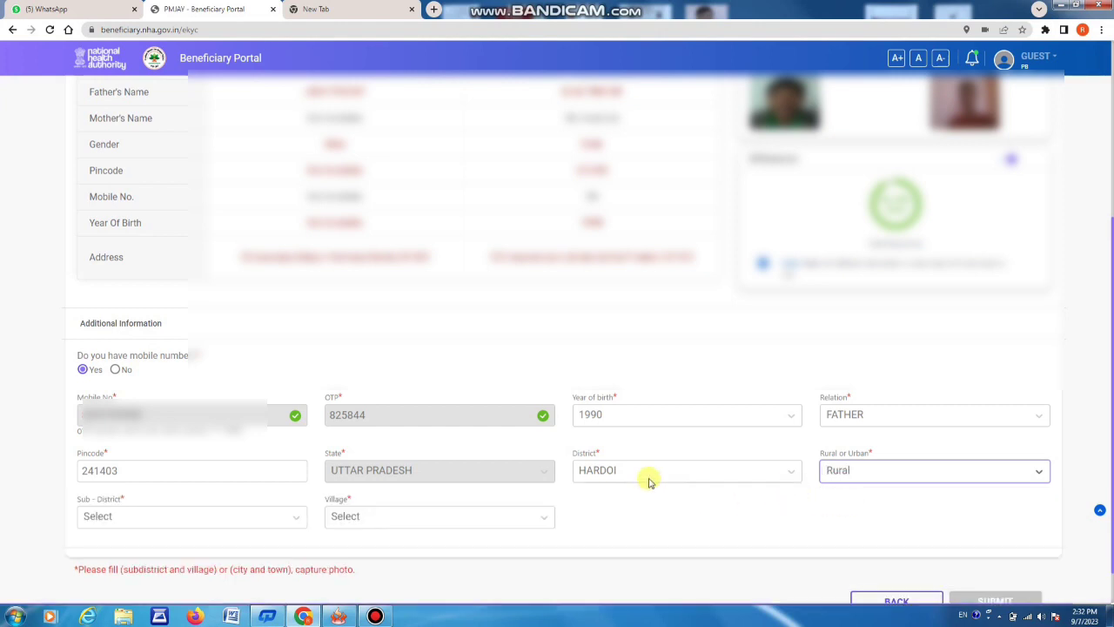
pyautogui.scroll(-1, 651, 478)
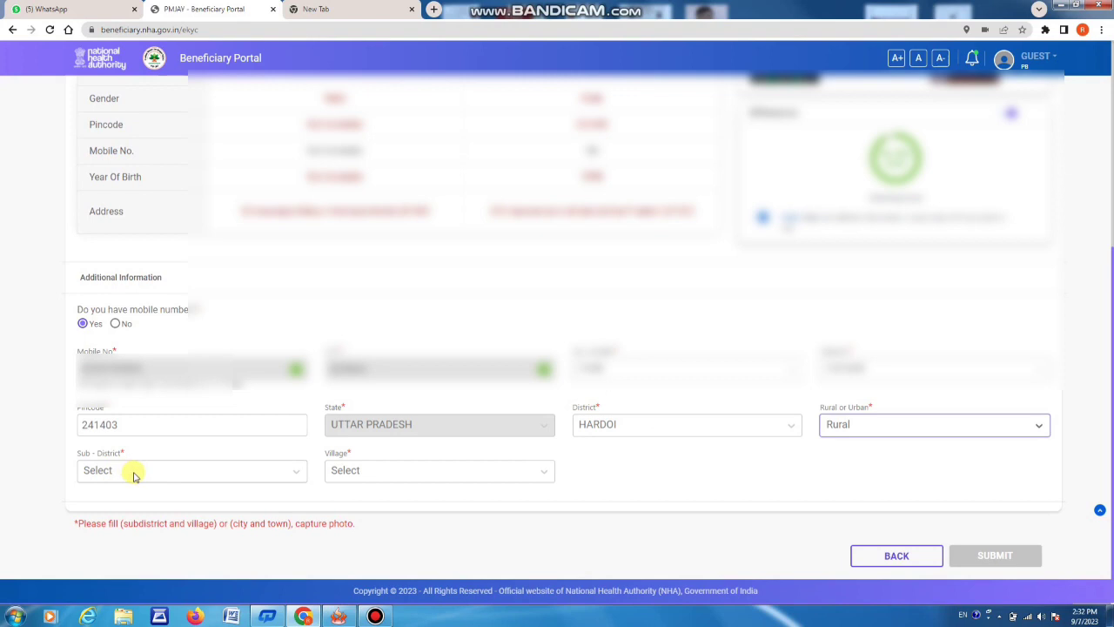
pyautogui.click(133, 473)
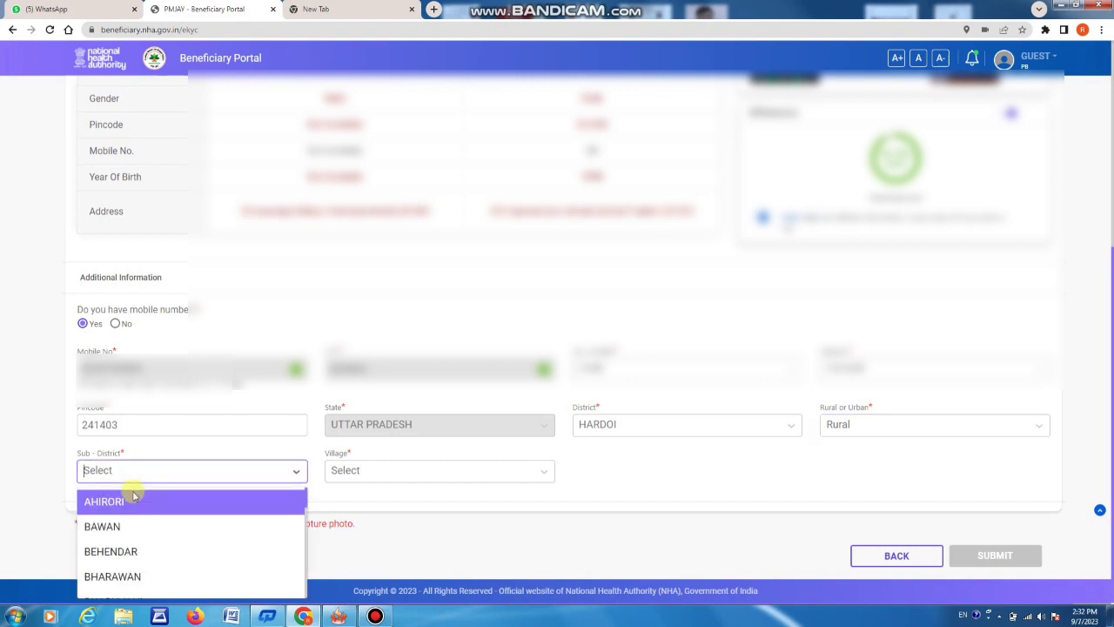
# - Select BILGRAM as the sub-district
pyautogui.scroll(-1, 133, 493)
pyautogui.scroll(-2, 133, 493)
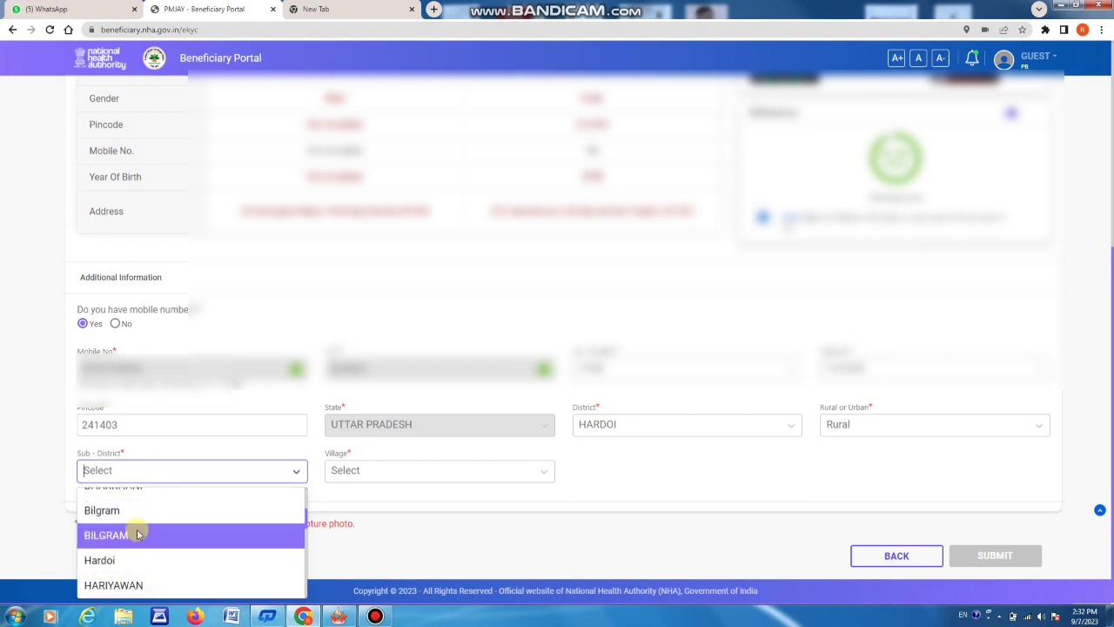
pyautogui.click(128, 533)
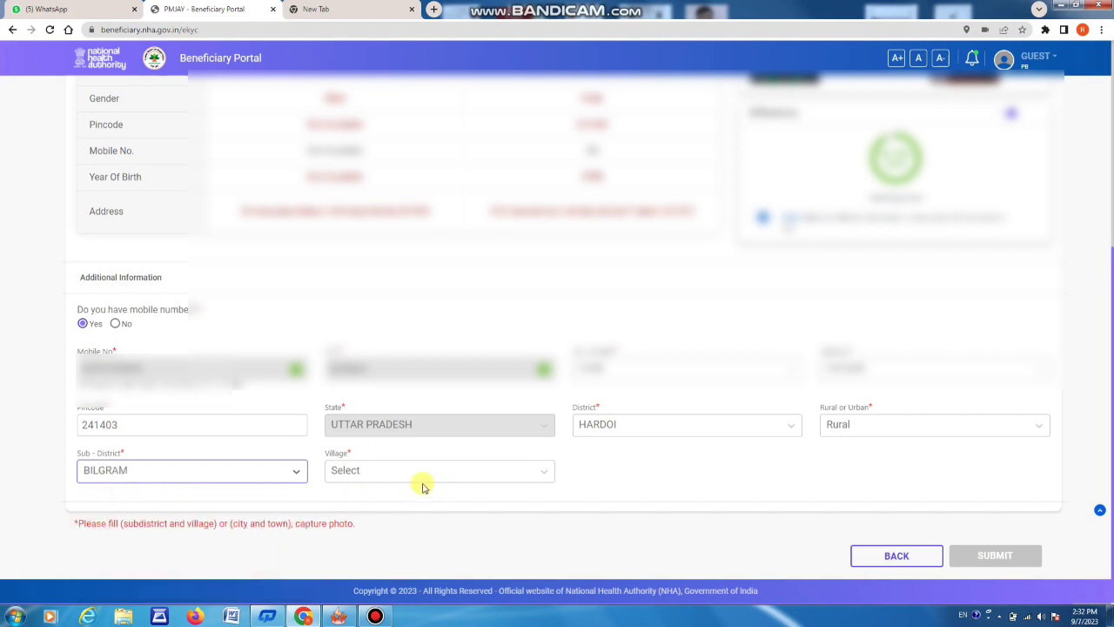
# - Pick Masoodpur from the village list
pyautogui.click(372, 471)
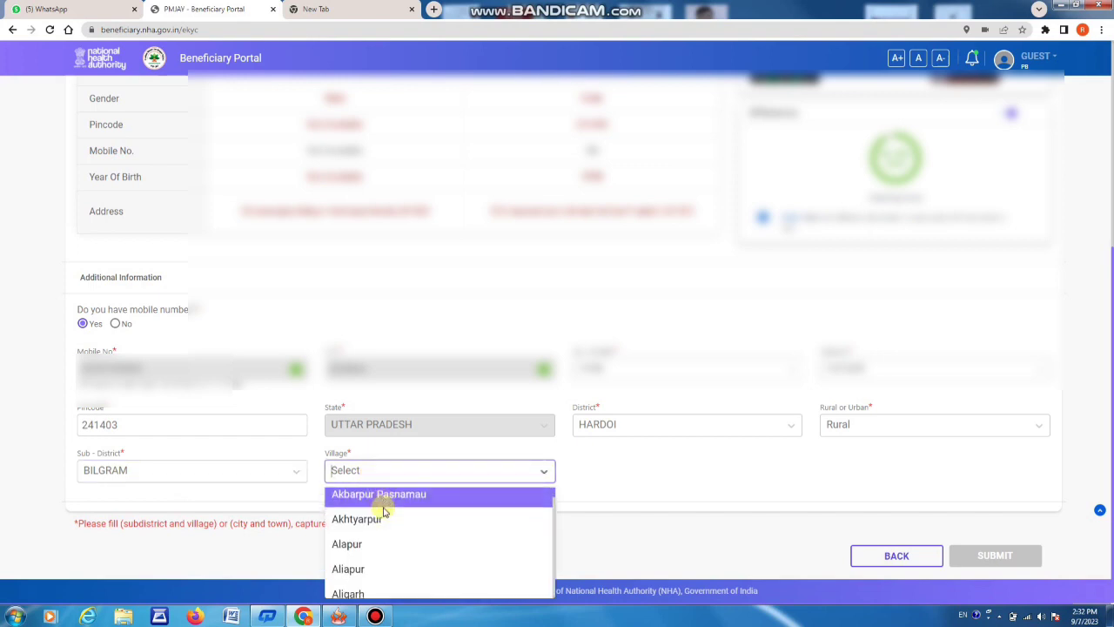
pyautogui.scroll(-5, 383, 513)
pyautogui.scroll(-3, 382, 514)
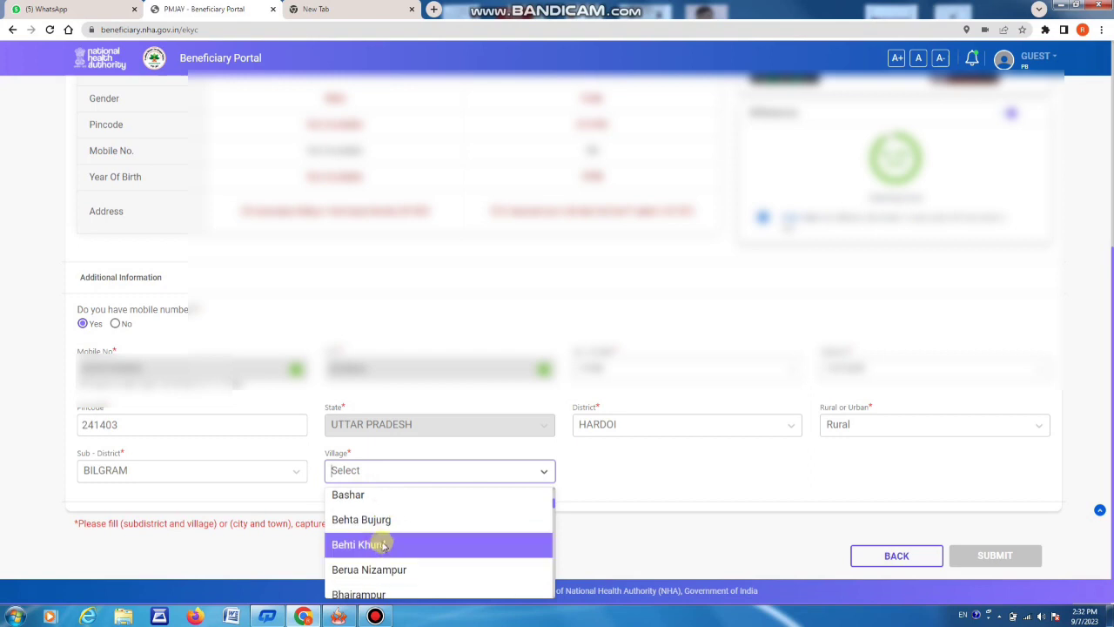
pyautogui.scroll(-5, 383, 539)
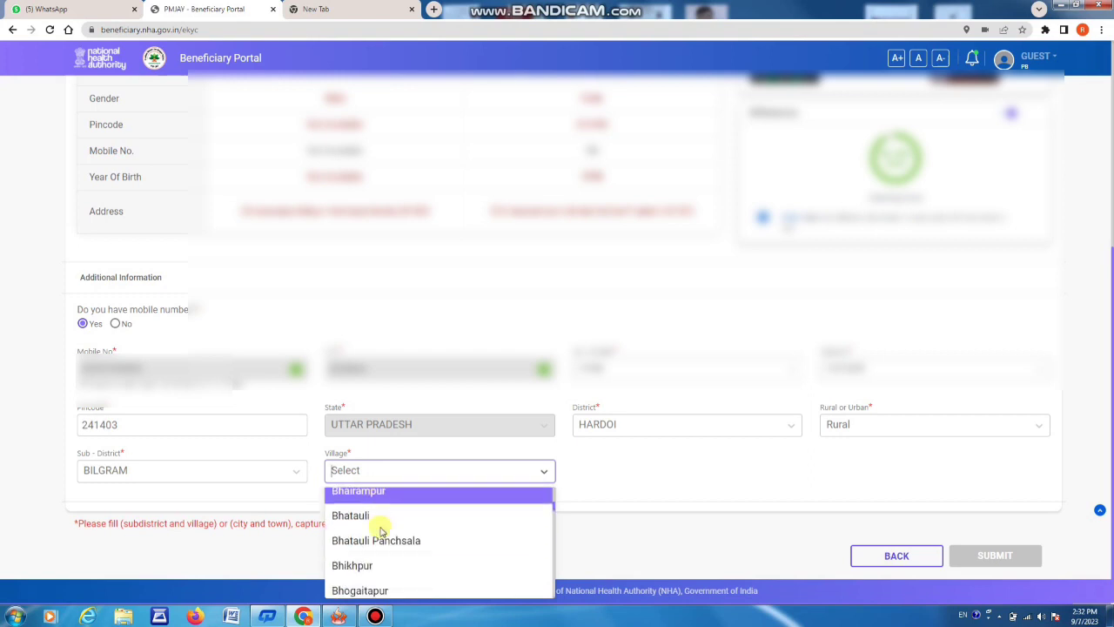
pyautogui.scroll(-8, 380, 530)
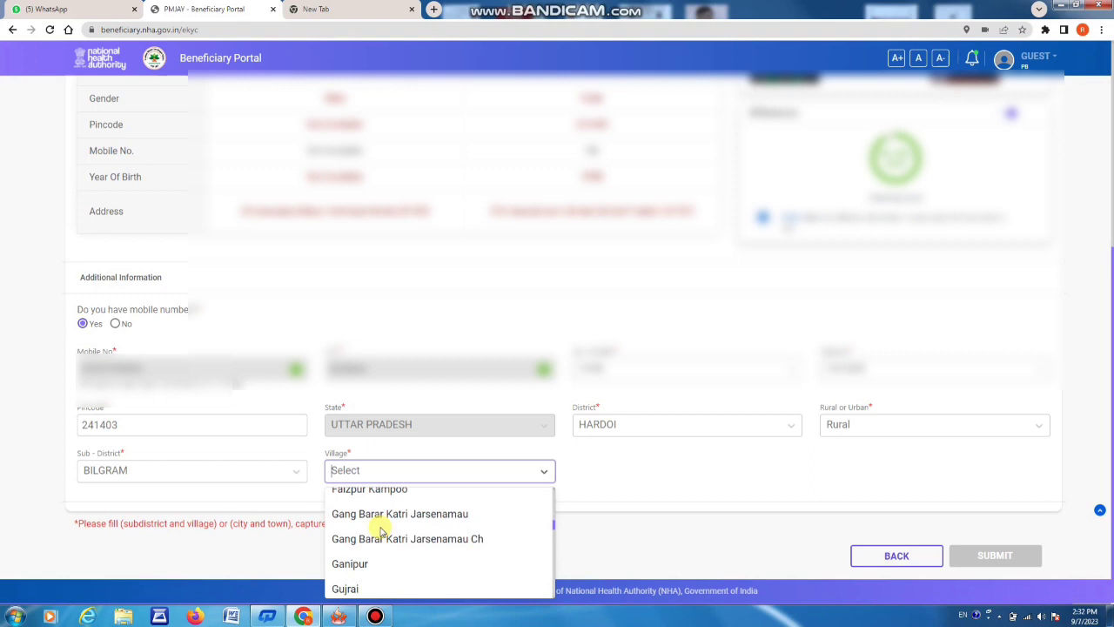
pyautogui.scroll(-8, 380, 530)
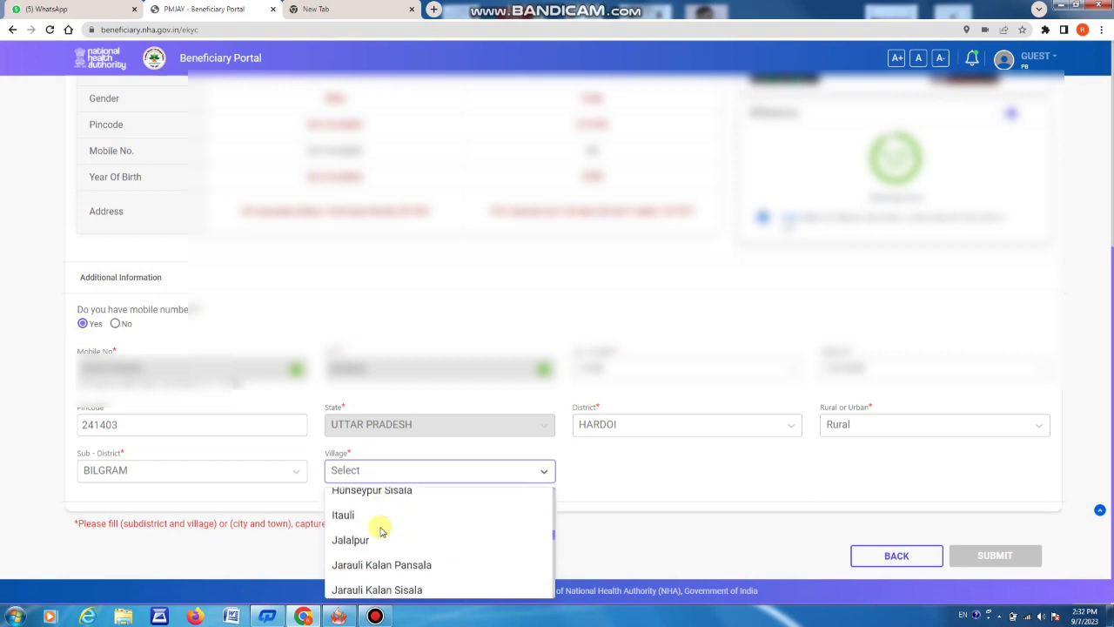
pyautogui.scroll(-8, 383, 533)
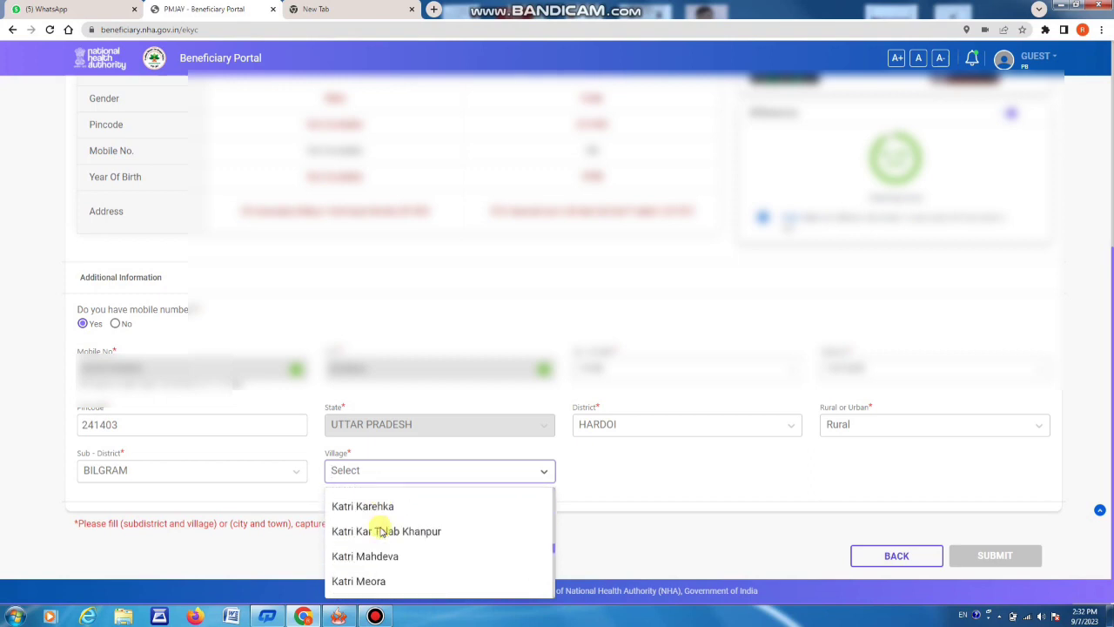
pyautogui.scroll(-8, 383, 532)
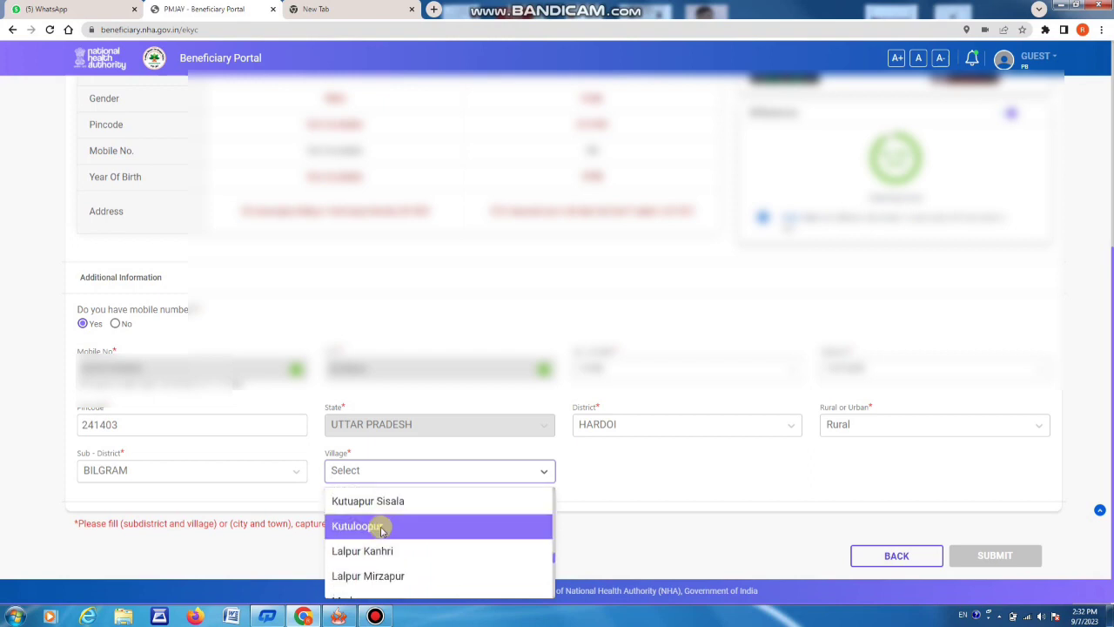
pyautogui.scroll(-2, 380, 531)
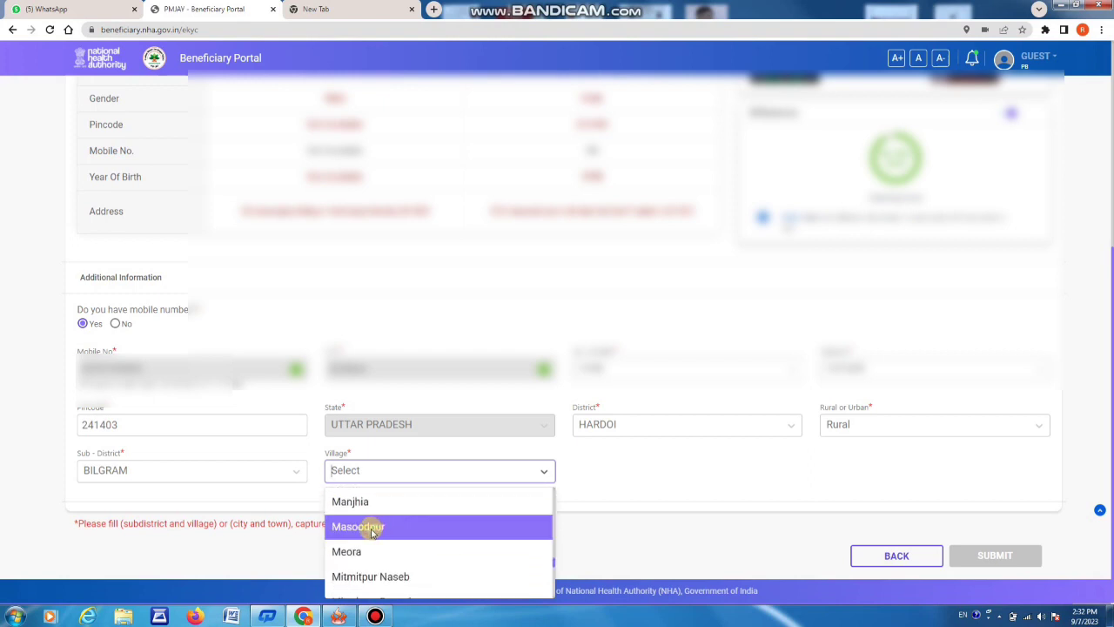
pyautogui.click(377, 528)
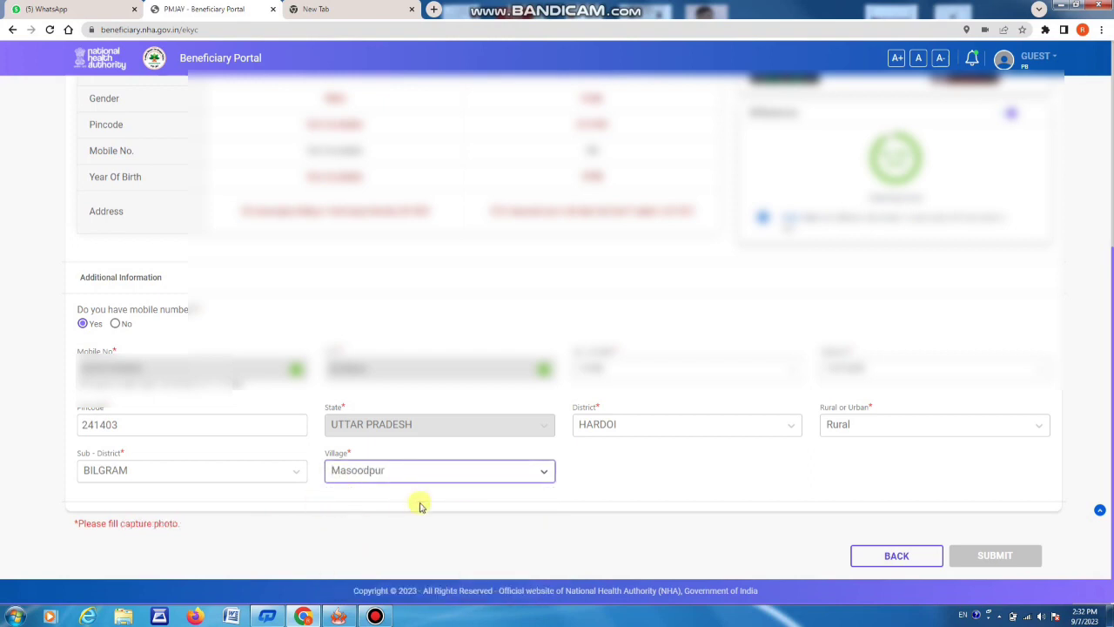